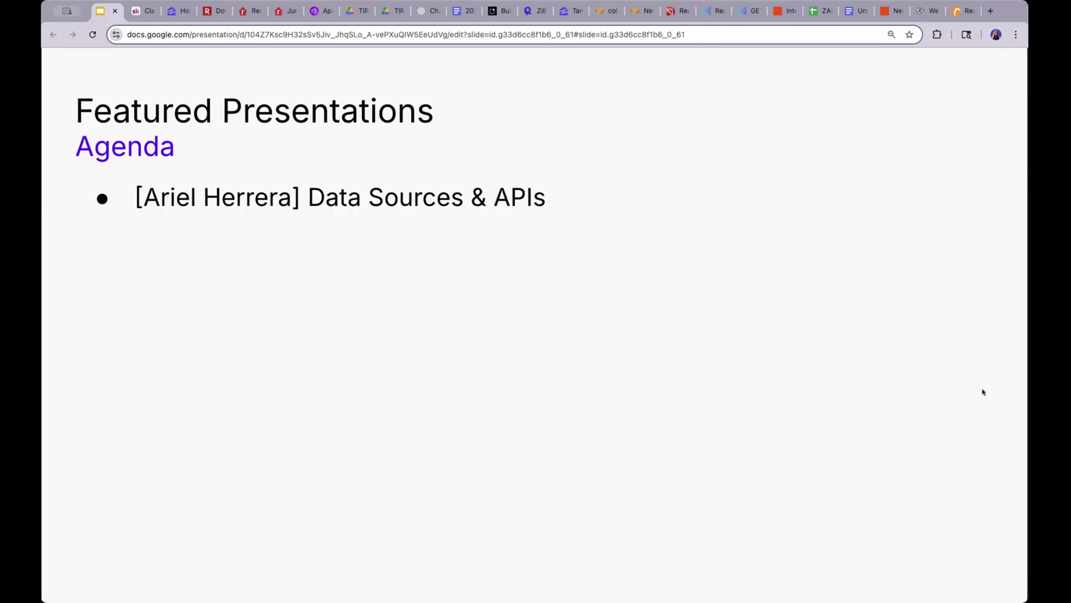
Advance the slides to the Data Sources & APIs overview and open Downloadable Sources in the Tech in Real Estate classroom's tech resources
{"action": "key", "text": "Right"}
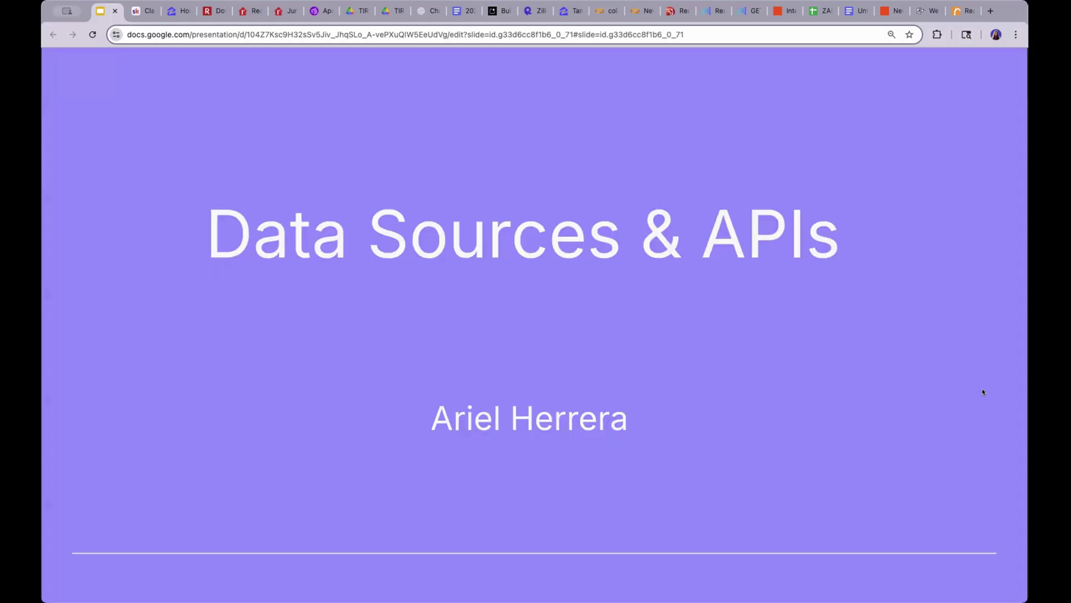
{"action": "key", "text": "Right"}
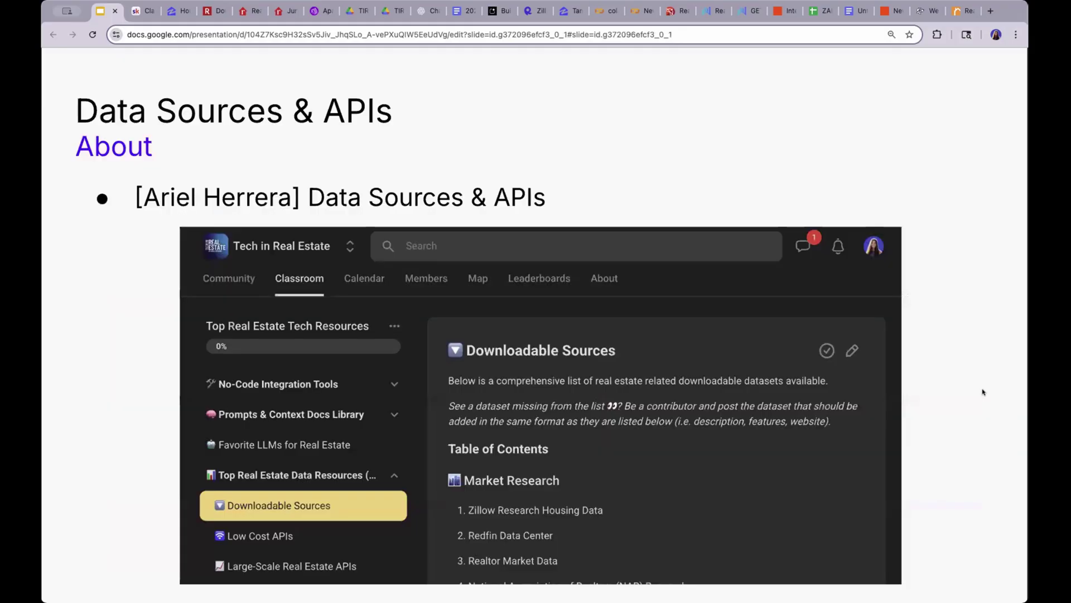
{"action": "left_click", "coordinate": [135, 11]}
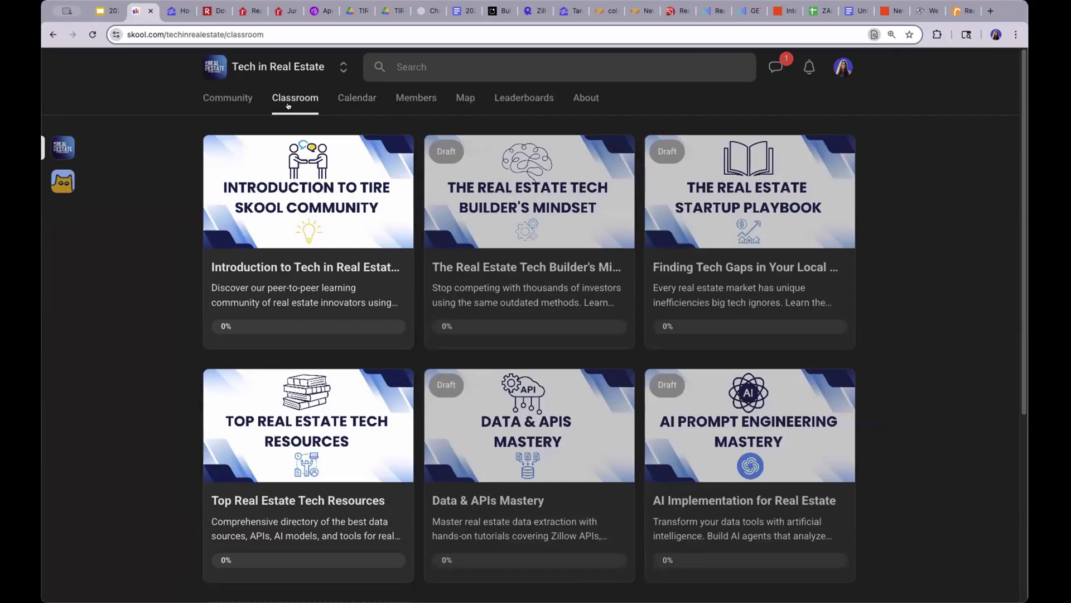
{"action": "left_click", "coordinate": [396, 385]}
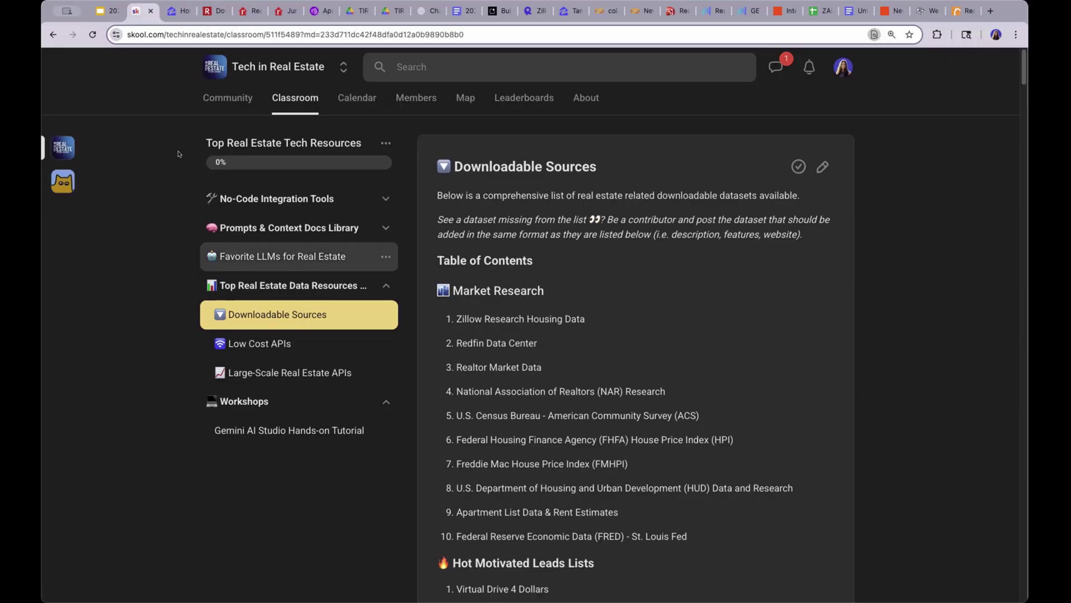
On Zillow's Housing Data page, download the rentals dataset ZORI (Smoothed): All Homes Plus Multifamily Time Series ($) with City geography
{"action": "key", "text": "ctrl+Tab"}
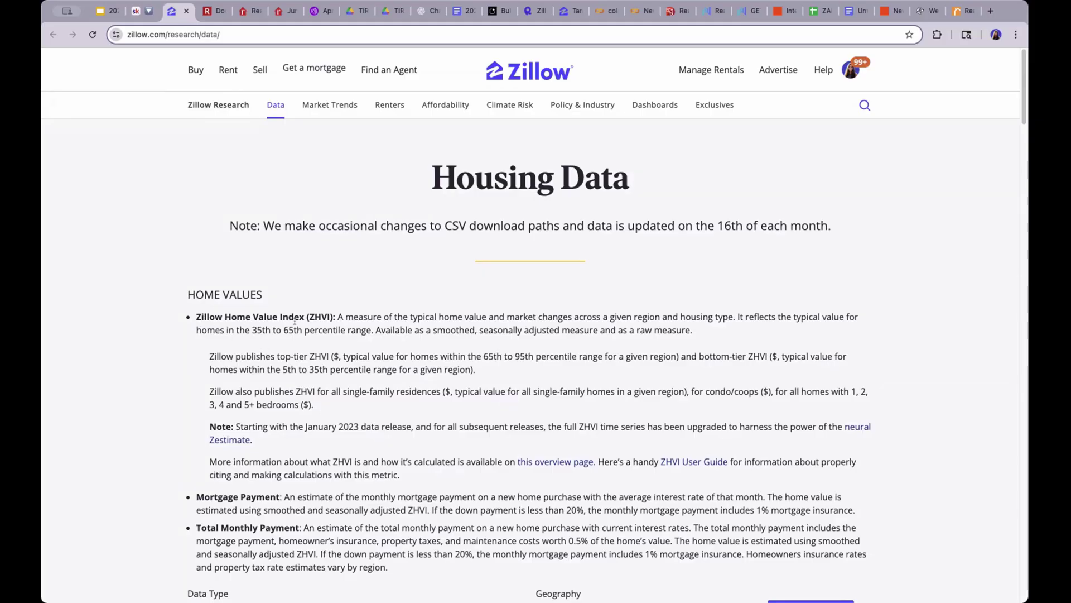
{"action": "scroll", "coordinate": [306, 322], "scroll_direction": "down", "scroll_amount": 5}
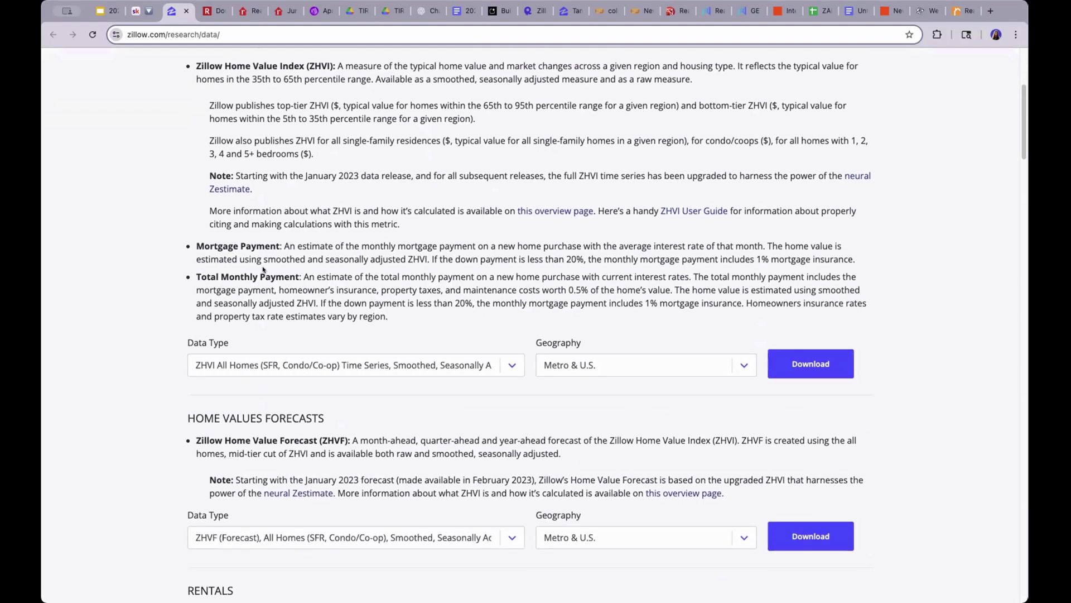
{"action": "left_click", "coordinate": [745, 368]}
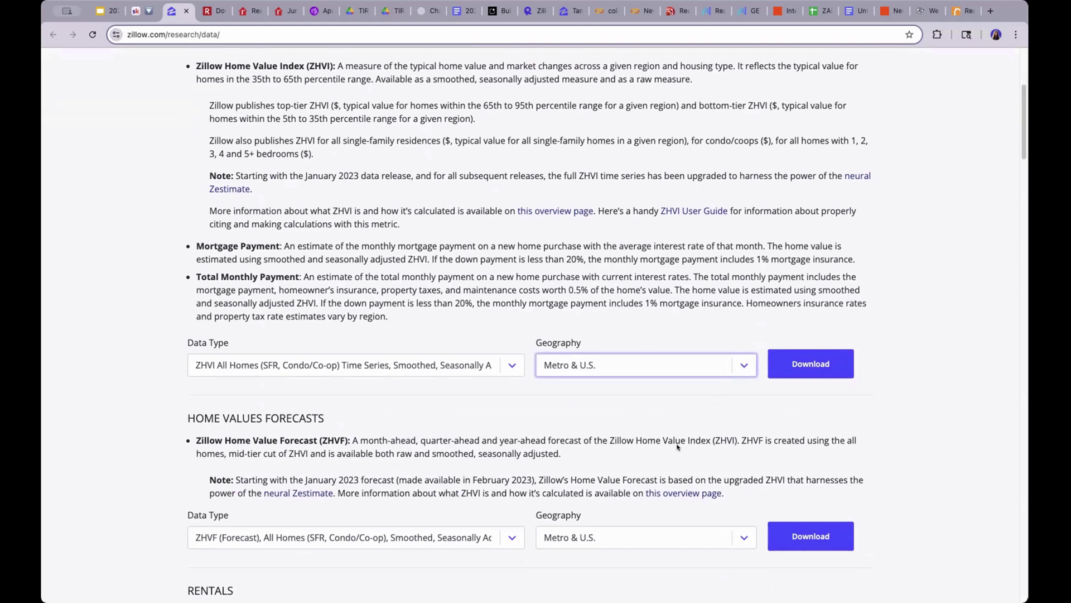
{"action": "scroll", "coordinate": [502, 335], "scroll_direction": "down", "scroll_amount": 3}
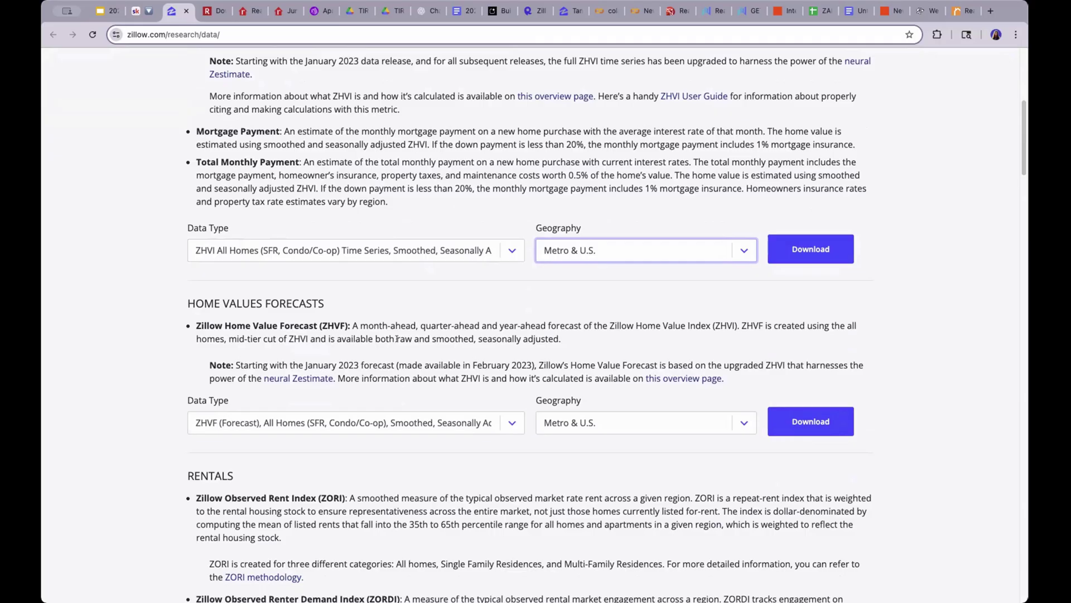
{"action": "scroll", "coordinate": [333, 314], "scroll_direction": "down", "scroll_amount": 7}
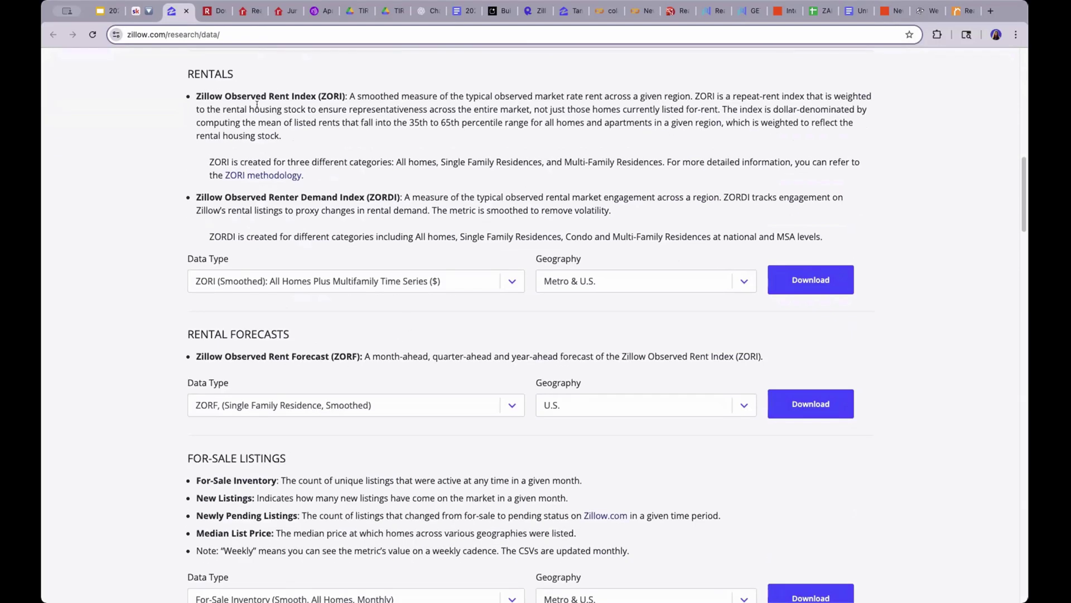
{"action": "left_click", "coordinate": [747, 280]}
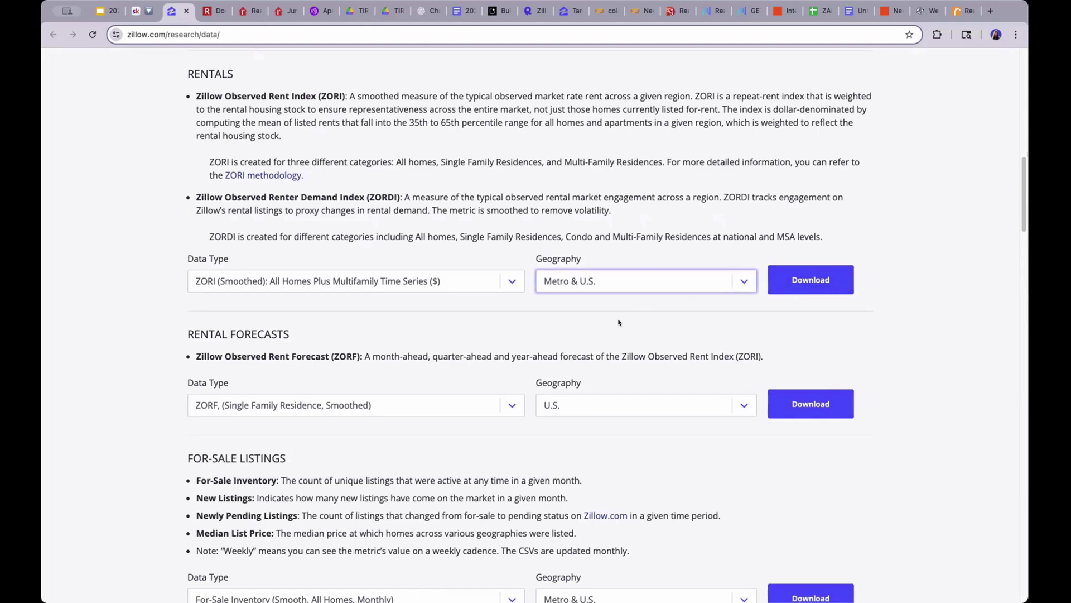
{"action": "type", "text": "ci"}
{"action": "key", "text": "Tab"}
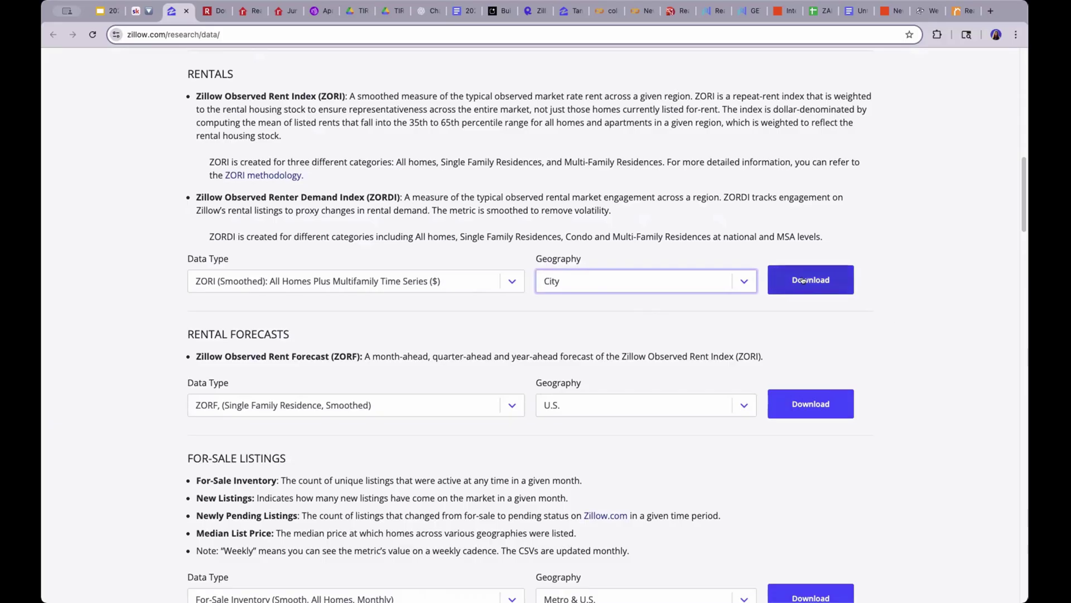
{"action": "key", "text": "Return"}
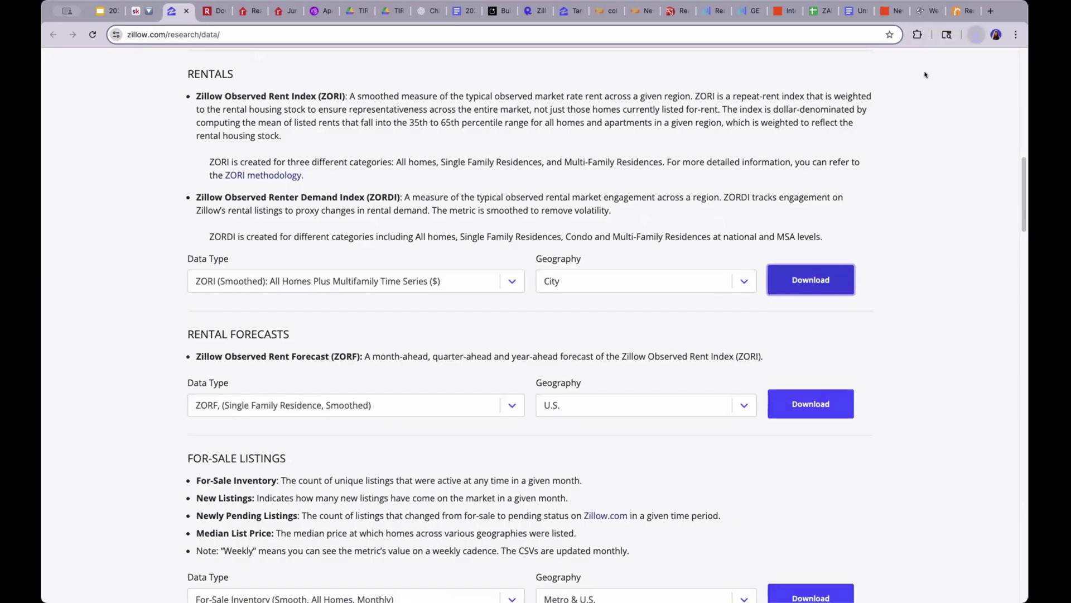
Load the downloaded City_zori_uc_sfrcondomfr_sm_month CSV into a new Google Sheets spreadsheet and zoom it to 200%
{"action": "left_click", "coordinate": [991, 9]}
{"action": "type", "text": "sh"}
{"action": "key", "text": "Return"}
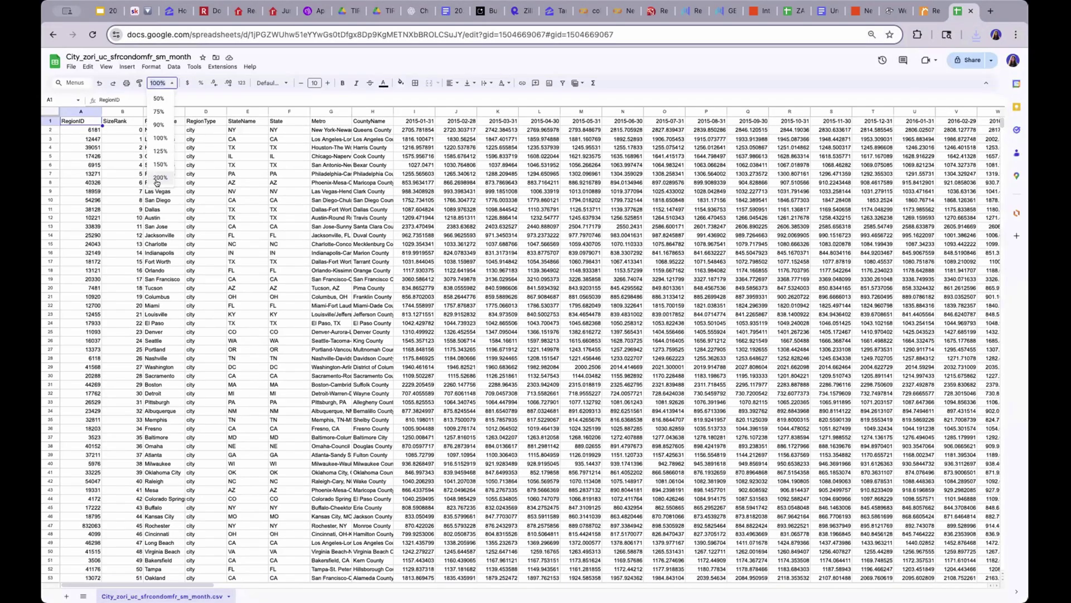
{"action": "left_click", "coordinate": [158, 178]}
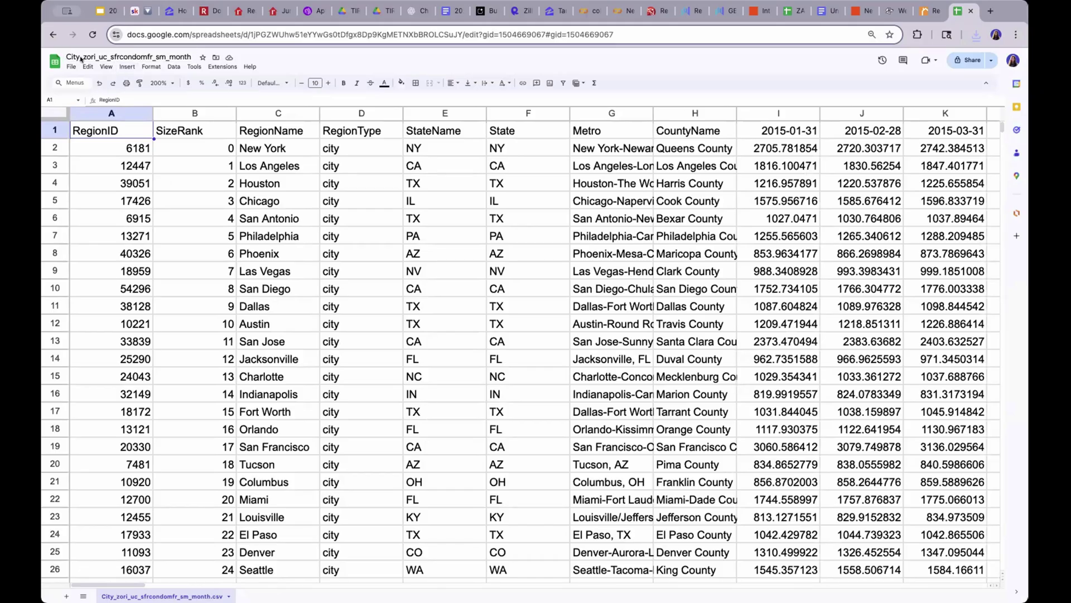
Examine the rent sheet's RegionName, StateName and monthly date columns, and check the header row's earliest and latest dates
{"action": "left_click", "coordinate": [173, 11]}
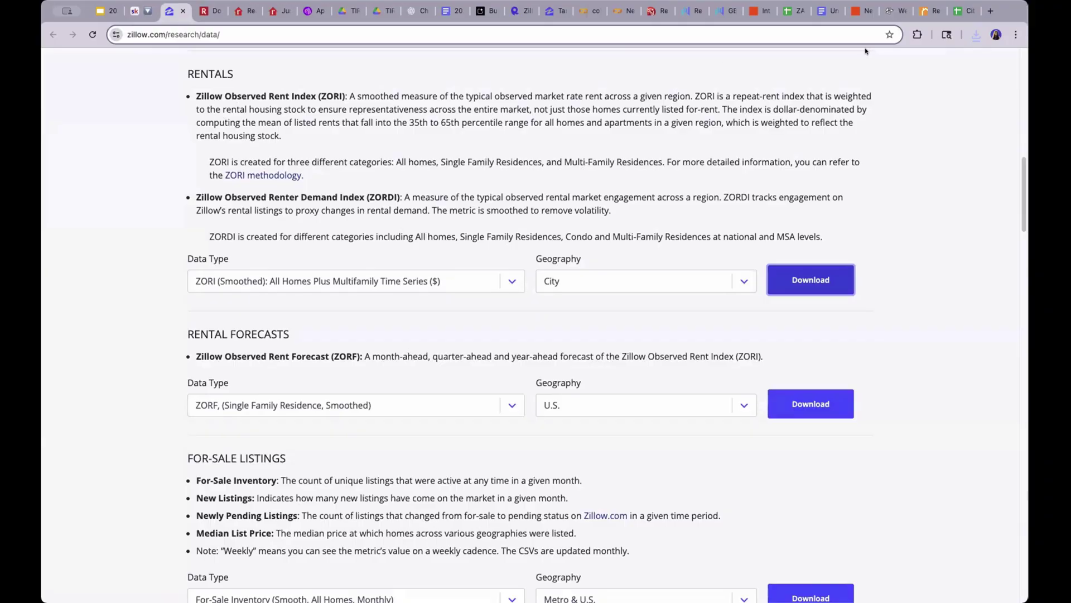
{"action": "left_click", "coordinate": [964, 11]}
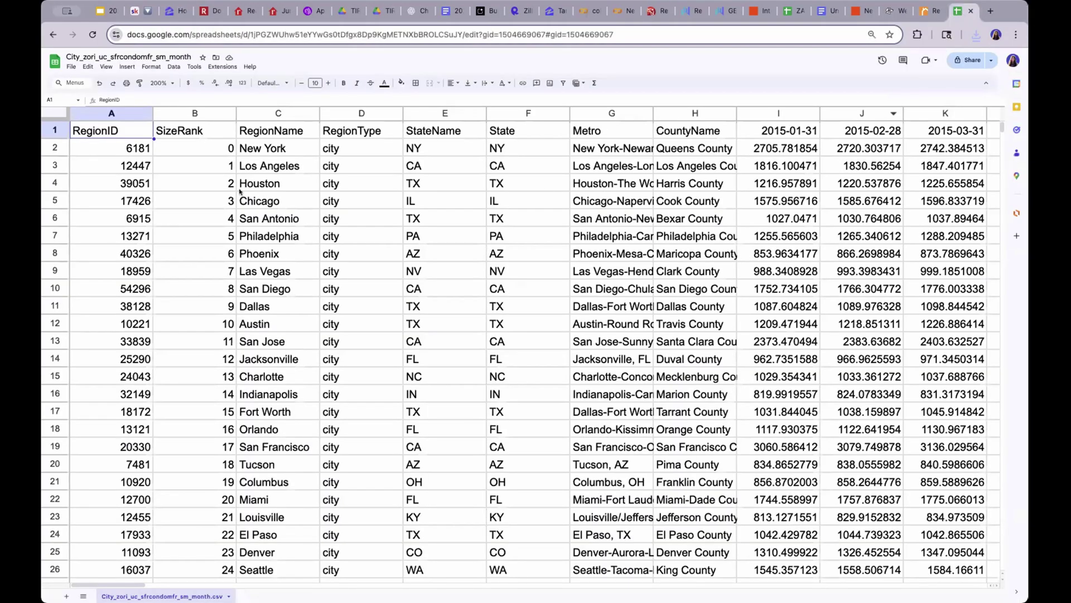
{"action": "left_click", "coordinate": [276, 113]}
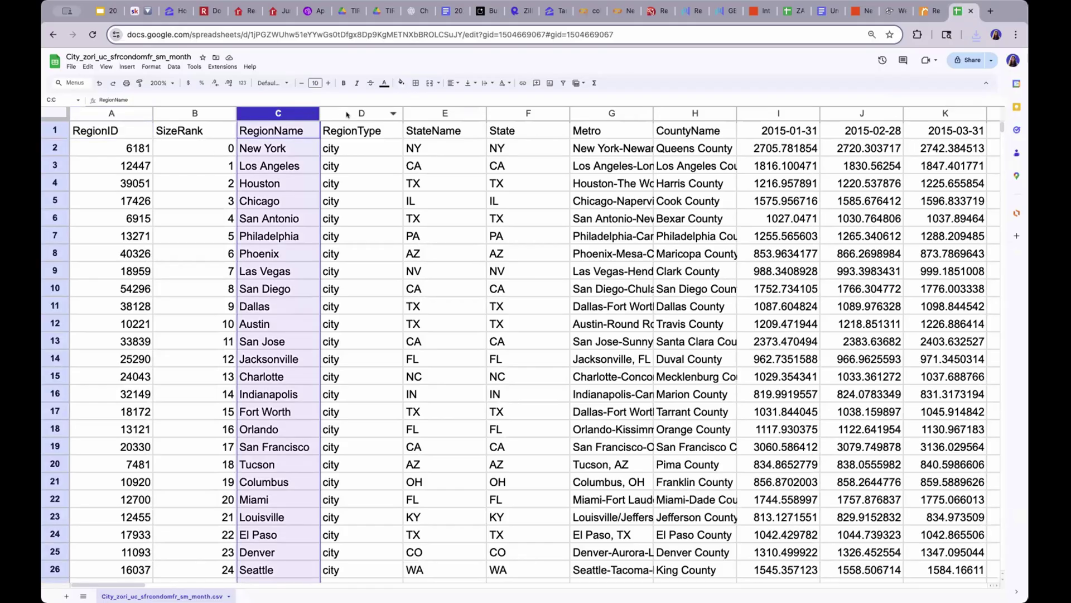
{"action": "left_click", "coordinate": [420, 113]}
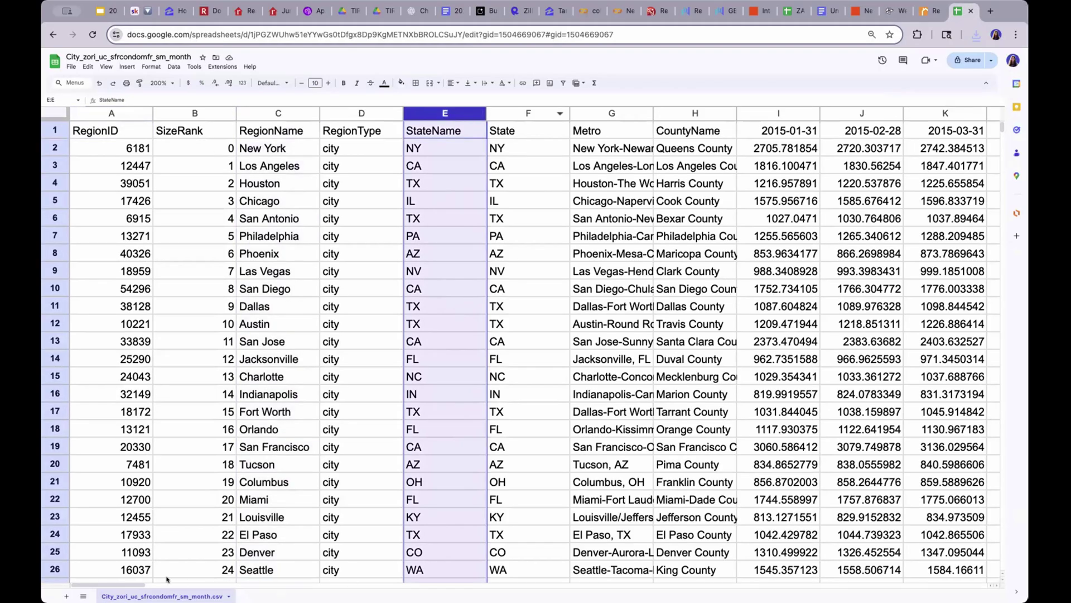
{"action": "scroll", "coordinate": [167, 580], "scroll_direction": "right", "scroll_amount": 6}
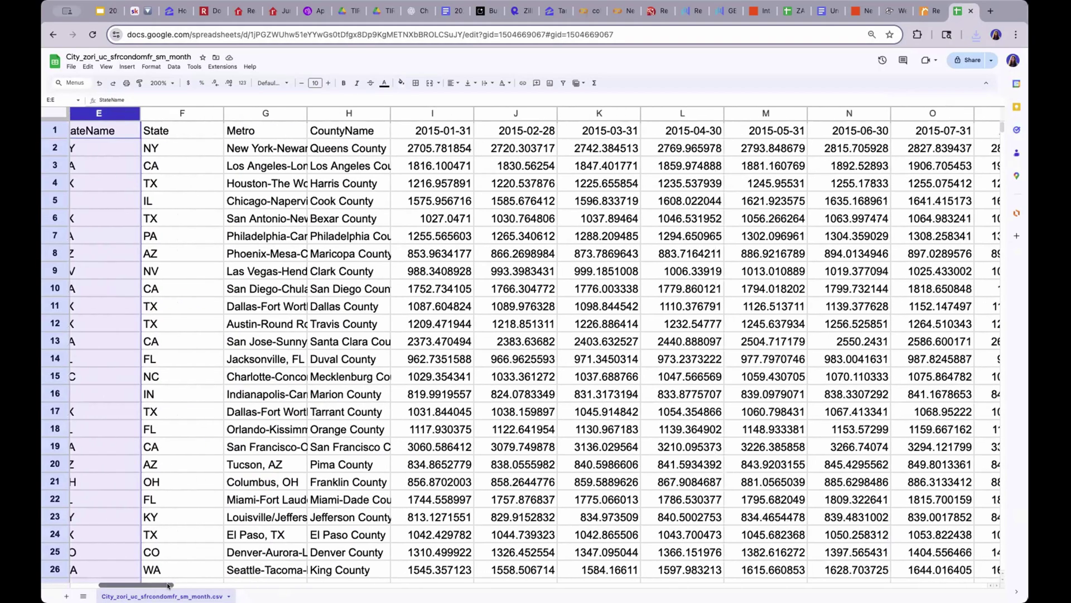
{"action": "left_click", "coordinate": [444, 114]}
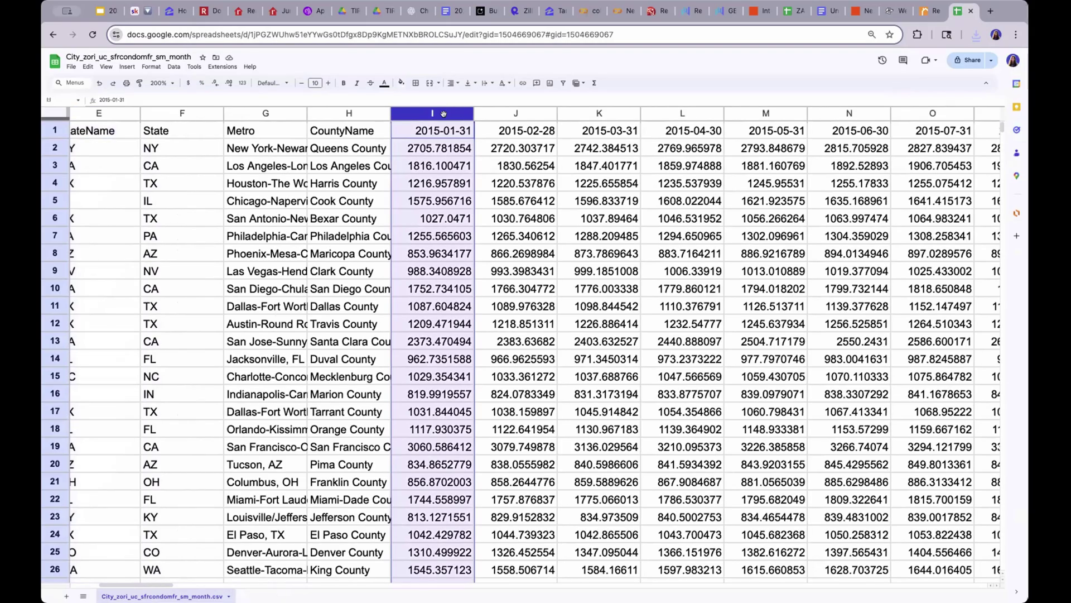
{"action": "key", "text": "super+Right"}
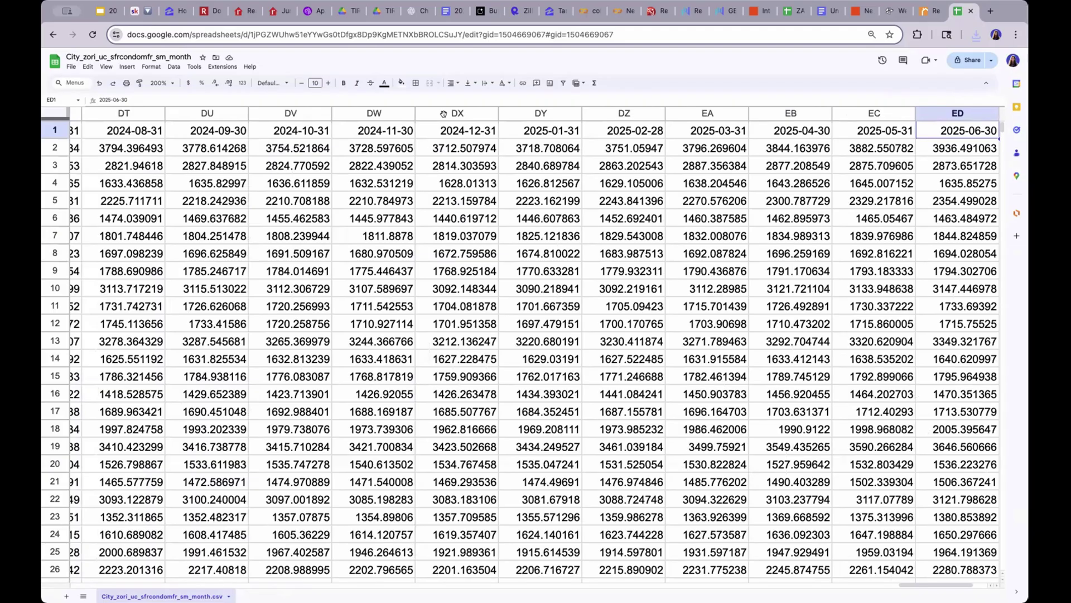
{"action": "key", "text": "super+shift+Left"}
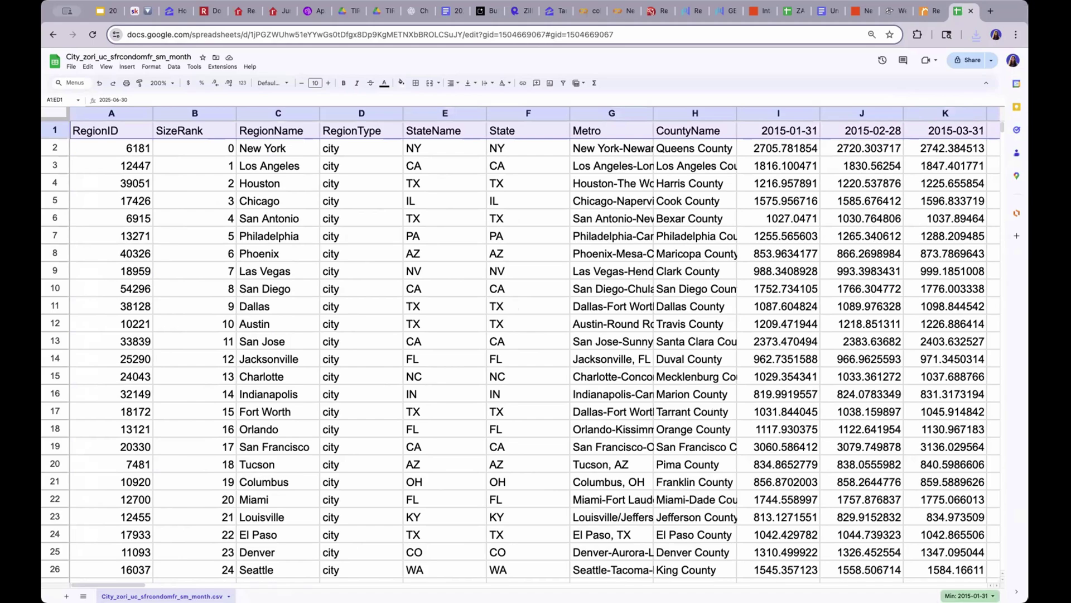
{"action": "left_click", "coordinate": [969, 596]}
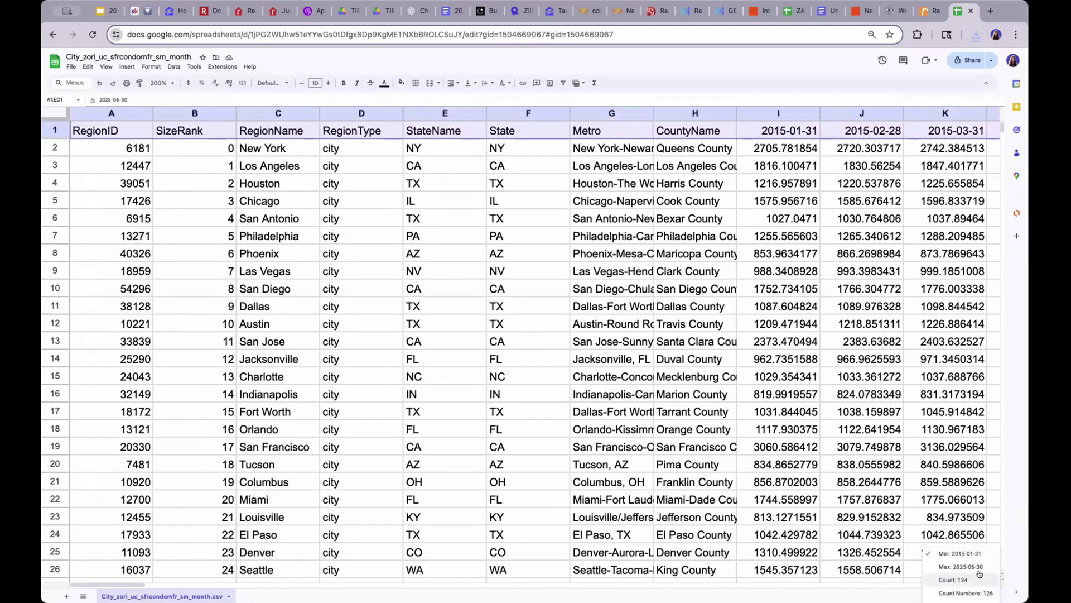
{"action": "key", "text": "Escape"}
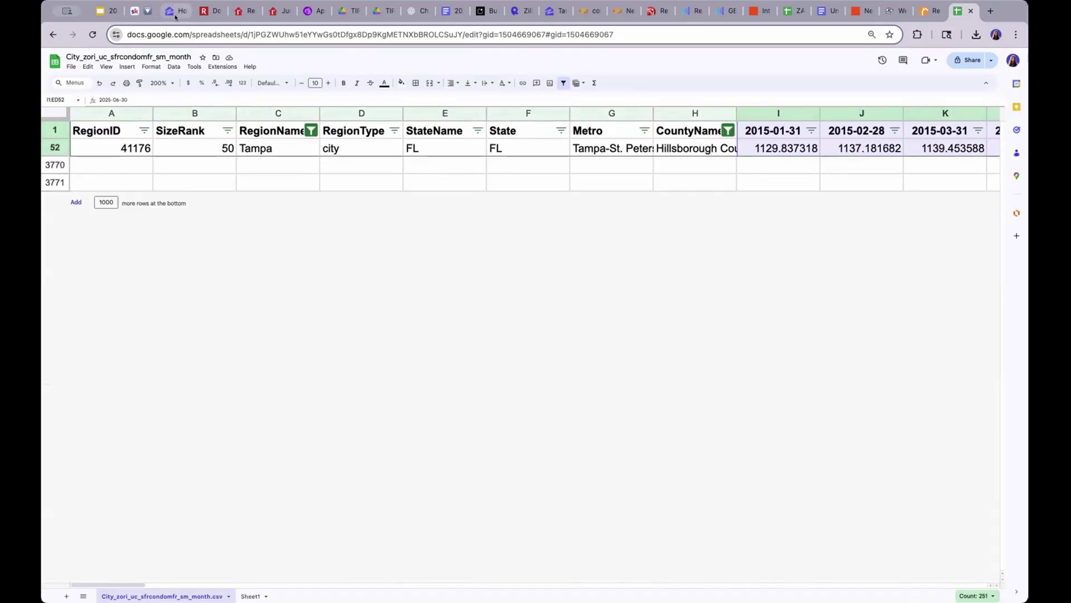
Open the Zillow Research Housing Data context doc from Downloadable Sources and view Realtor.com's June 2025 hottest housing markets table
{"action": "left_click", "coordinate": [137, 11]}
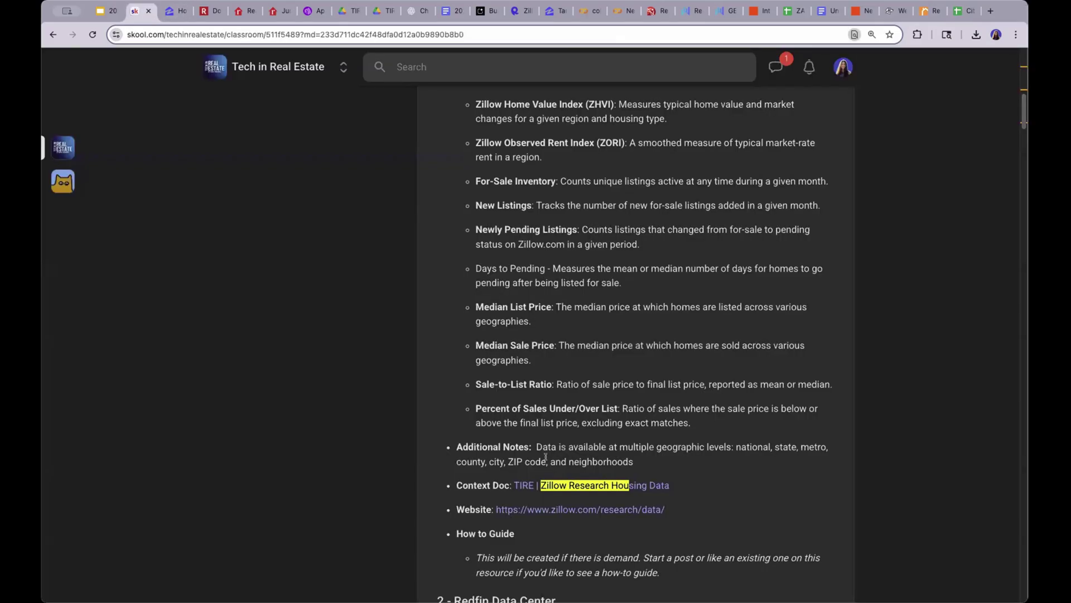
{"action": "left_click", "coordinate": [612, 484]}
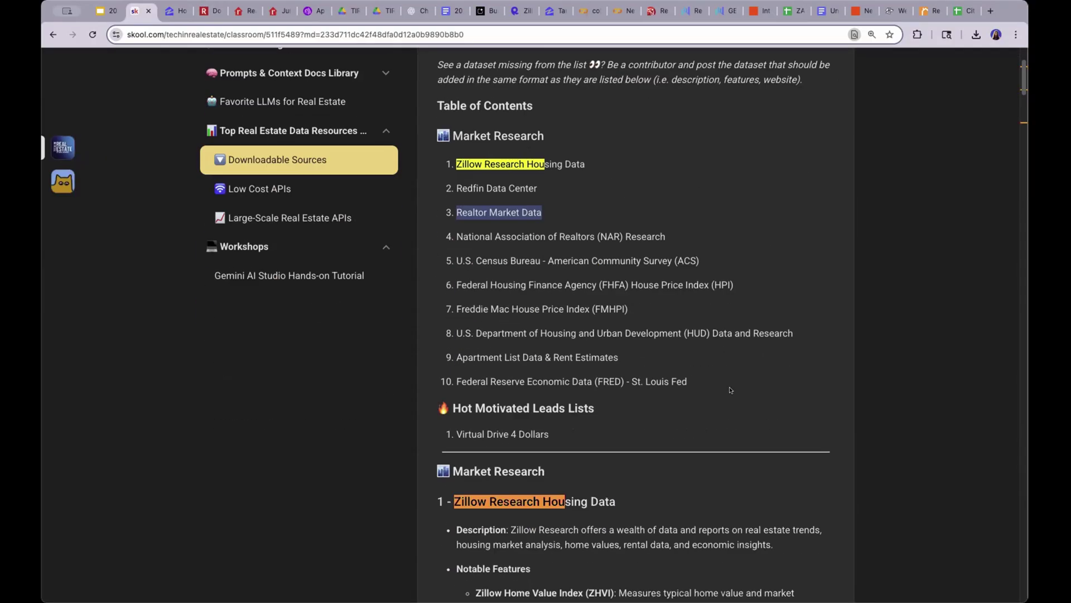
{"action": "left_click", "coordinate": [282, 13]}
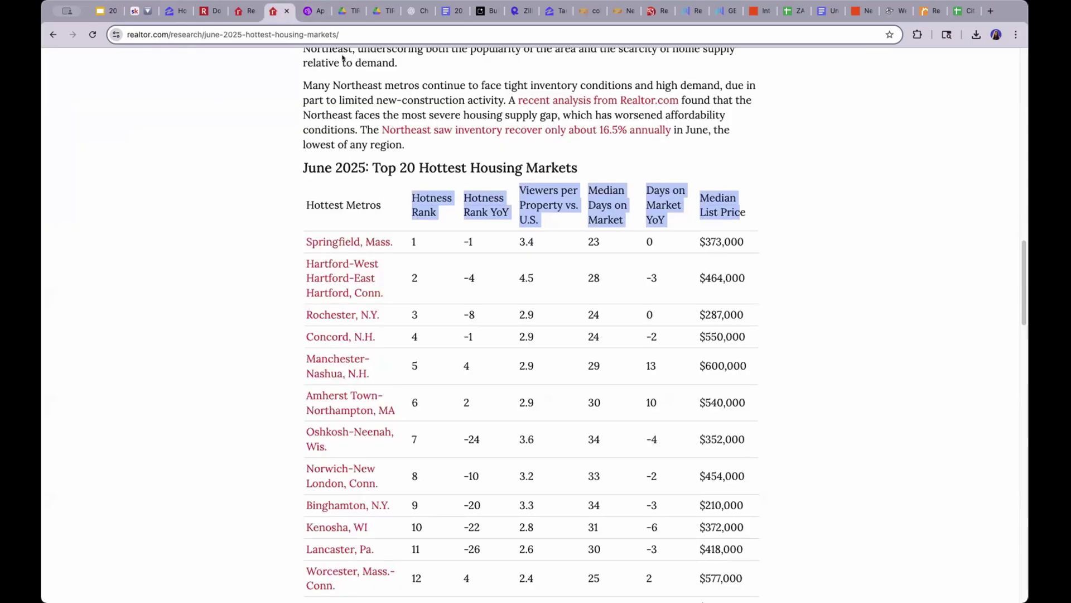
Search the Downloadable Sources page for "Realtor" and open the TIRE | Realtor Market Data context doc from the Realtor Market Data section
{"action": "left_click", "coordinate": [140, 12]}
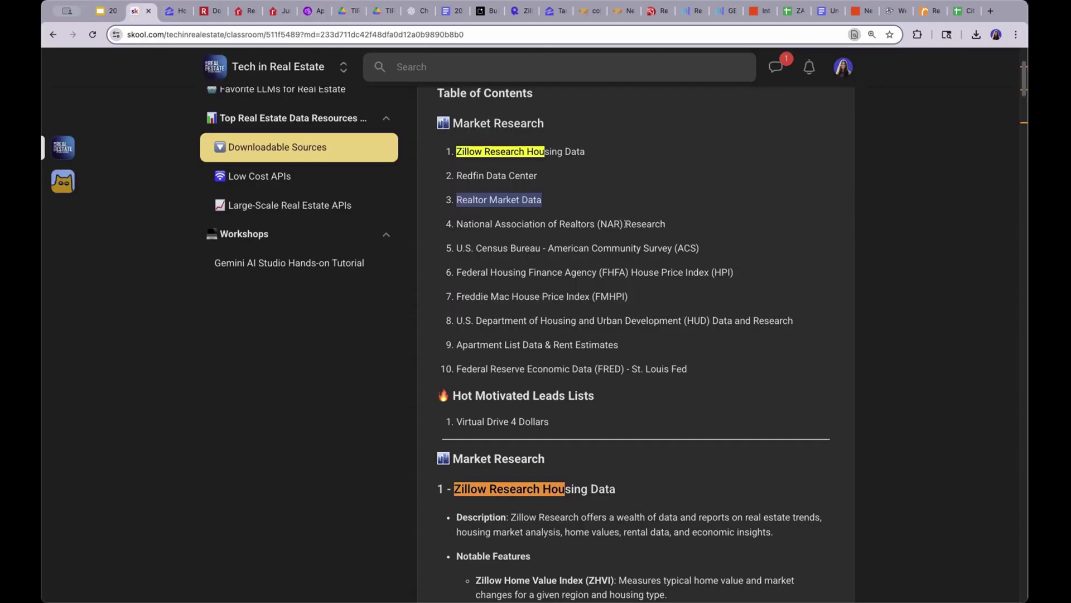
{"action": "type", "text": "Realtor"}
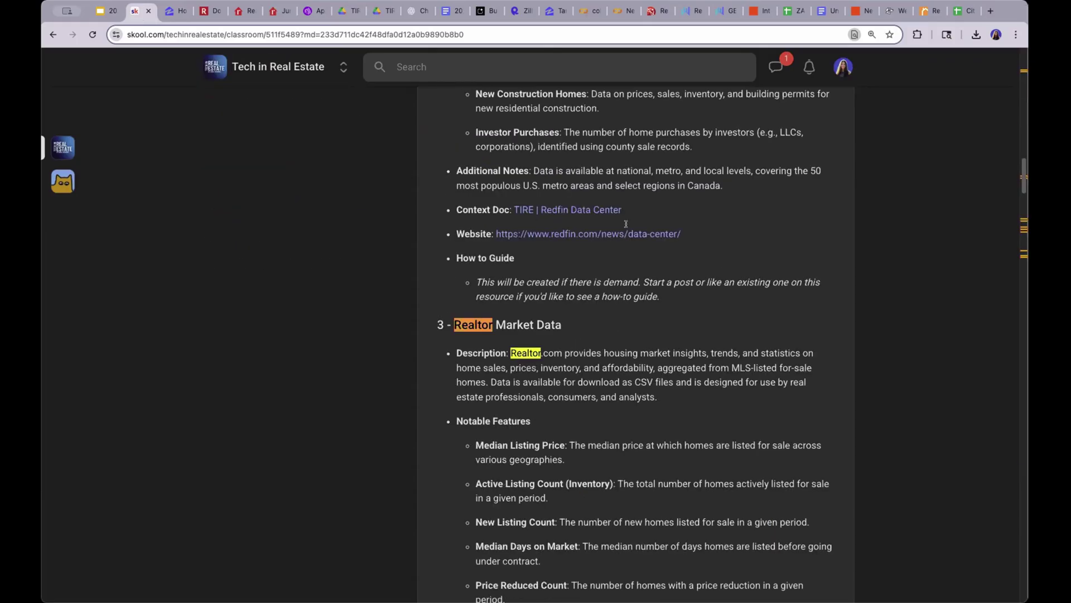
{"action": "left_click_drag", "start_coordinate": [452, 325], "coordinate": [584, 330]}
{"action": "scroll", "coordinate": [626, 416], "scroll_direction": "down", "scroll_amount": 1}
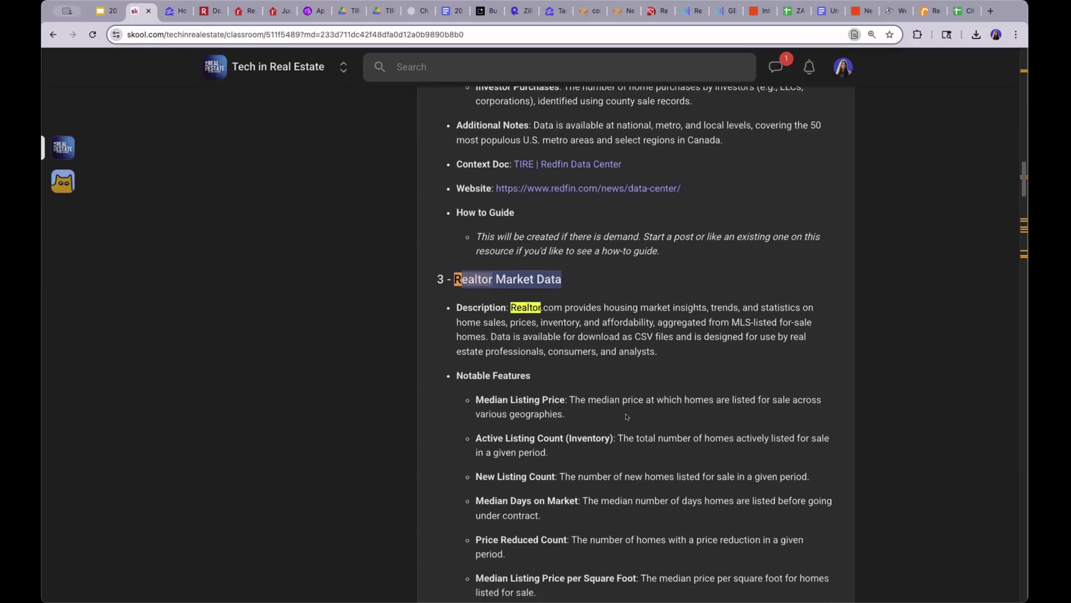
{"action": "scroll", "coordinate": [627, 416], "scroll_direction": "down", "scroll_amount": 10}
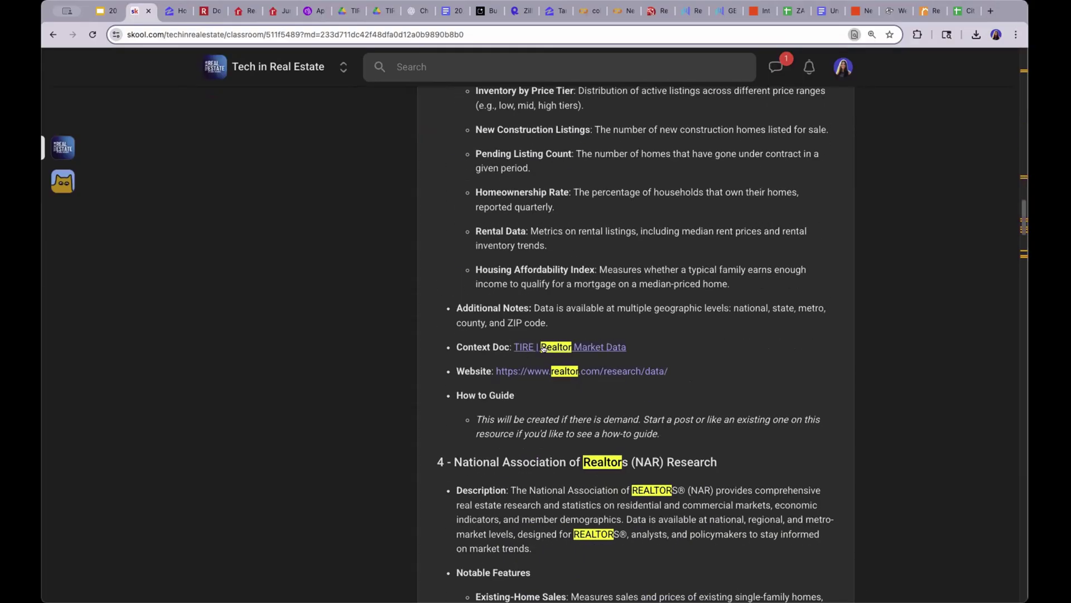
{"action": "left_click", "coordinate": [542, 348]}
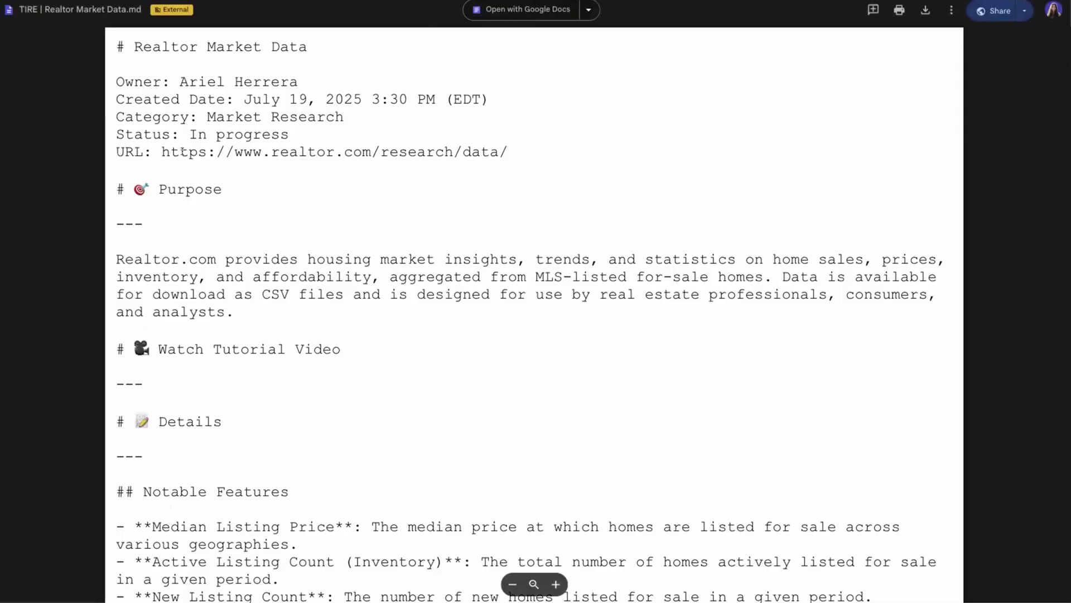
Read through the Realtor Market Data document's source URL, purpose and notable features, down to the Data Overview section
{"action": "left_click_drag", "start_coordinate": [161, 152], "coordinate": [529, 148]}
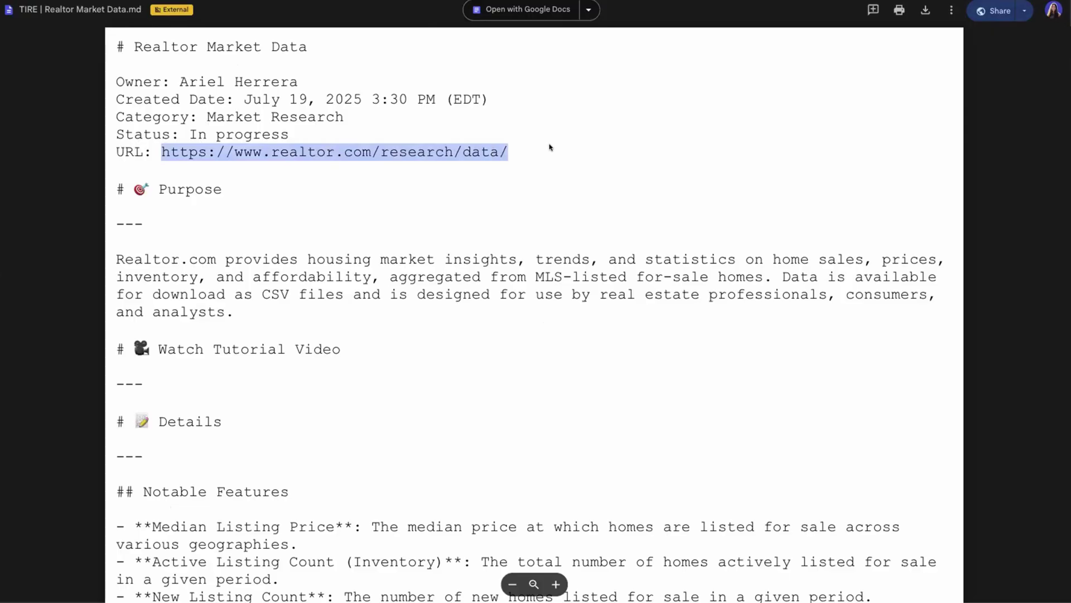
{"action": "scroll", "coordinate": [550, 147], "scroll_direction": "down", "scroll_amount": 2}
{"action": "left_click_drag", "start_coordinate": [366, 232], "coordinate": [120, 168]}
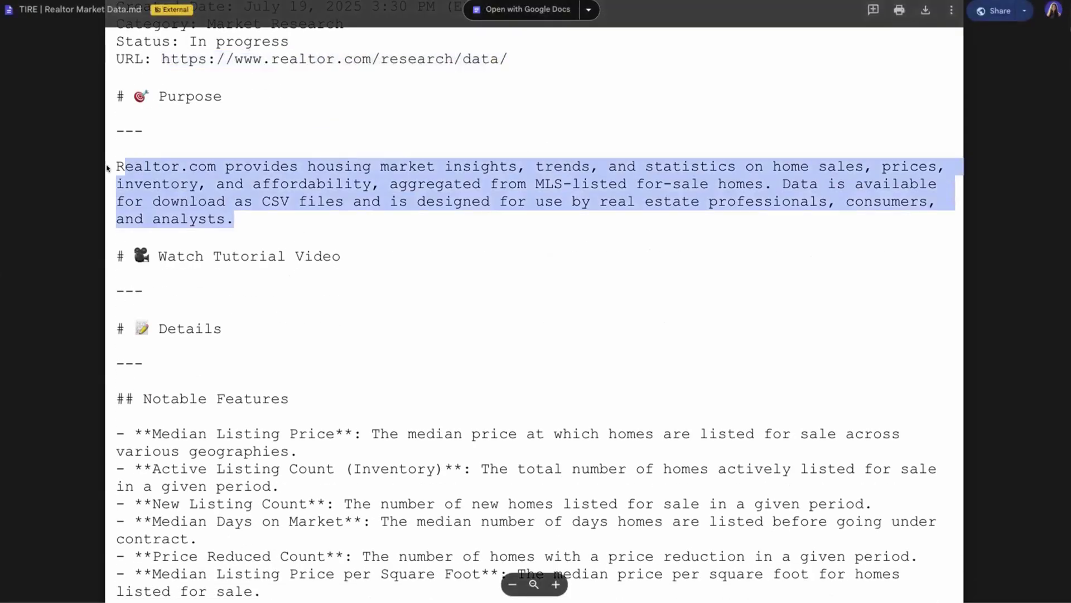
{"action": "scroll", "coordinate": [373, 273], "scroll_direction": "down", "scroll_amount": 4}
{"action": "left_click_drag", "start_coordinate": [122, 246], "coordinate": [336, 449]}
{"action": "scroll", "coordinate": [335, 449], "scroll_direction": "down", "scroll_amount": 20}
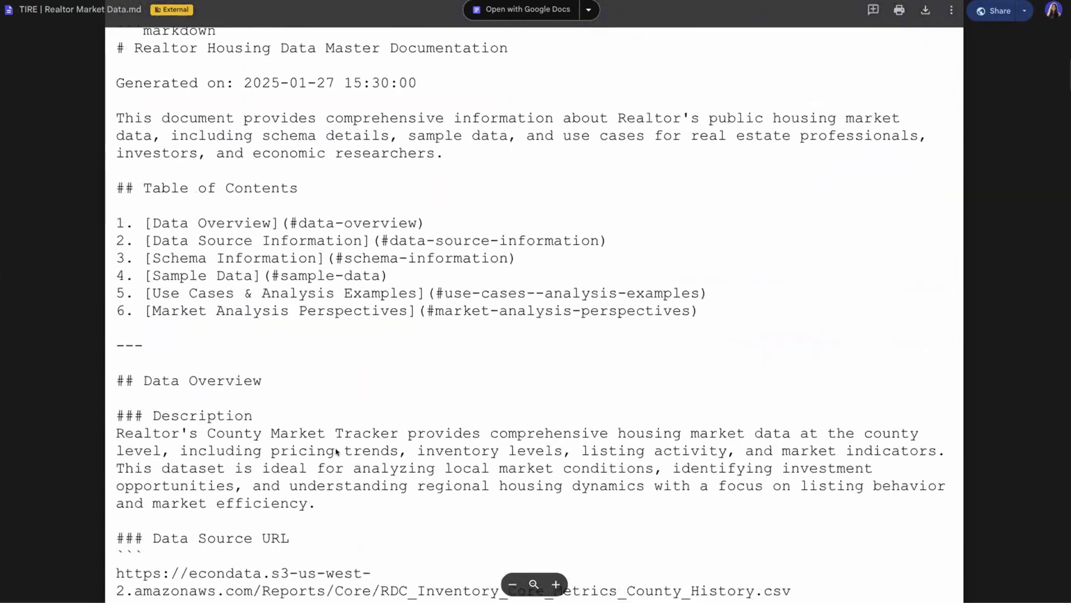
Examine the Realtor Market Data document's overview and the downloadable dataset options on Apartment List's Data & Rent Estimates page
{"action": "scroll", "coordinate": [336, 453], "scroll_direction": "down", "scroll_amount": 2}
{"action": "left_click_drag", "start_coordinate": [114, 214], "coordinate": [433, 487]}
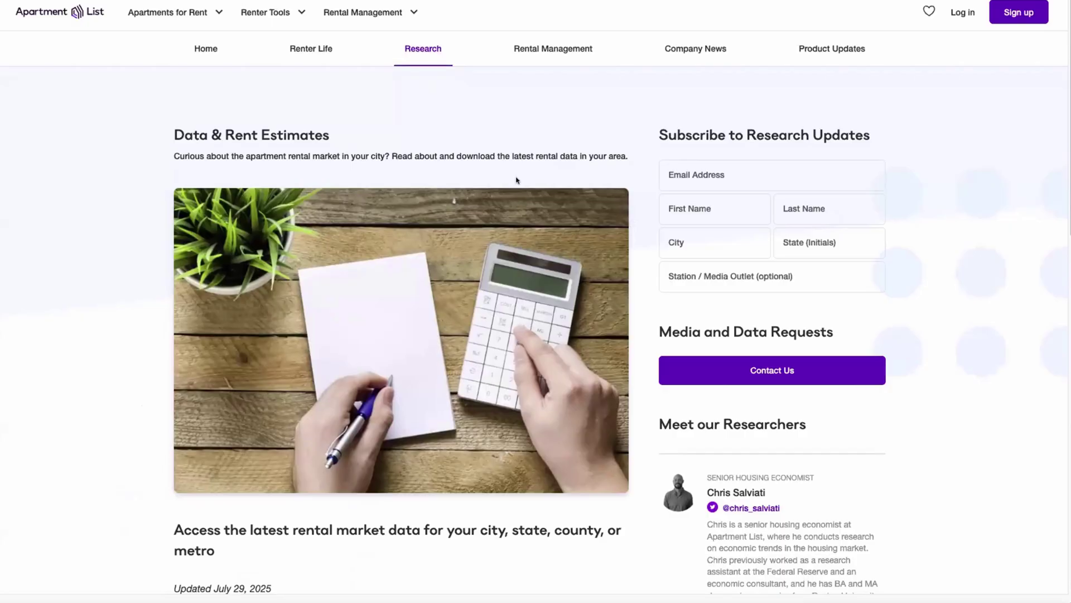
{"action": "scroll", "coordinate": [519, 184], "scroll_direction": "down", "scroll_amount": 15}
{"action": "left_click", "coordinate": [452, 509]}
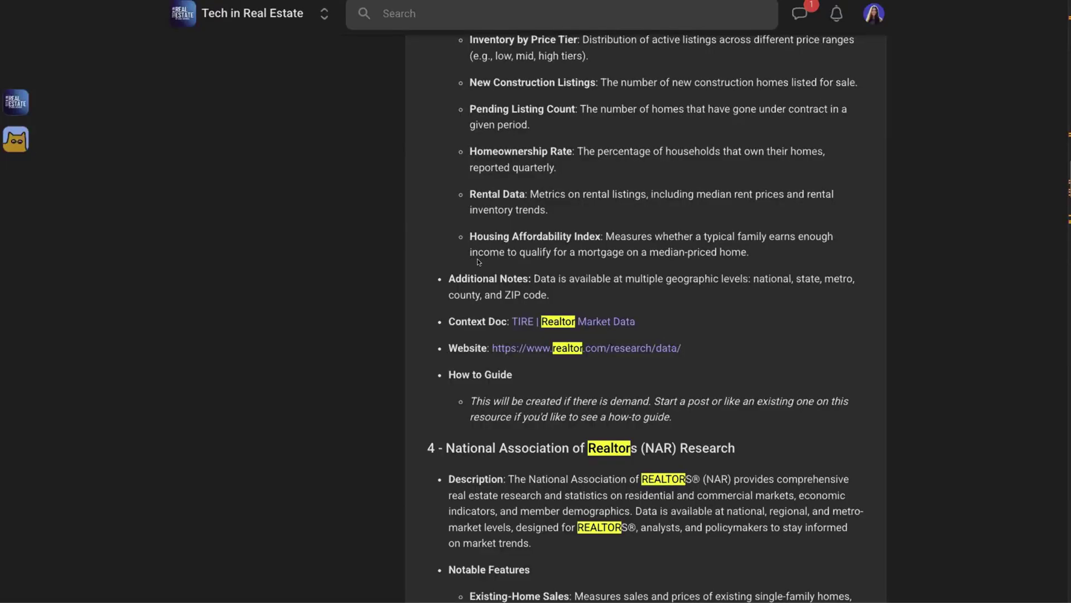
Search the Downloadable Sources page for "Apartme" and read through the Apartment List Data & Rent Estimates section
{"action": "key", "text": "ctrl+f"}
{"action": "type", "text": "Apartme"}
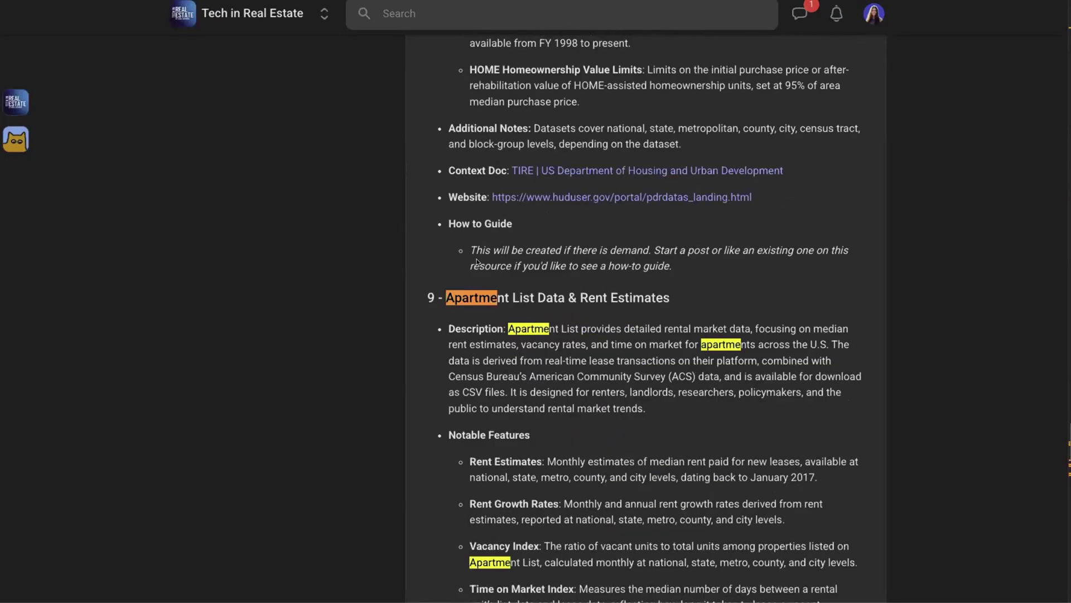
{"action": "scroll", "coordinate": [719, 353], "scroll_direction": "down", "scroll_amount": 5}
{"action": "scroll", "coordinate": [719, 352], "scroll_direction": "down", "scroll_amount": 5}
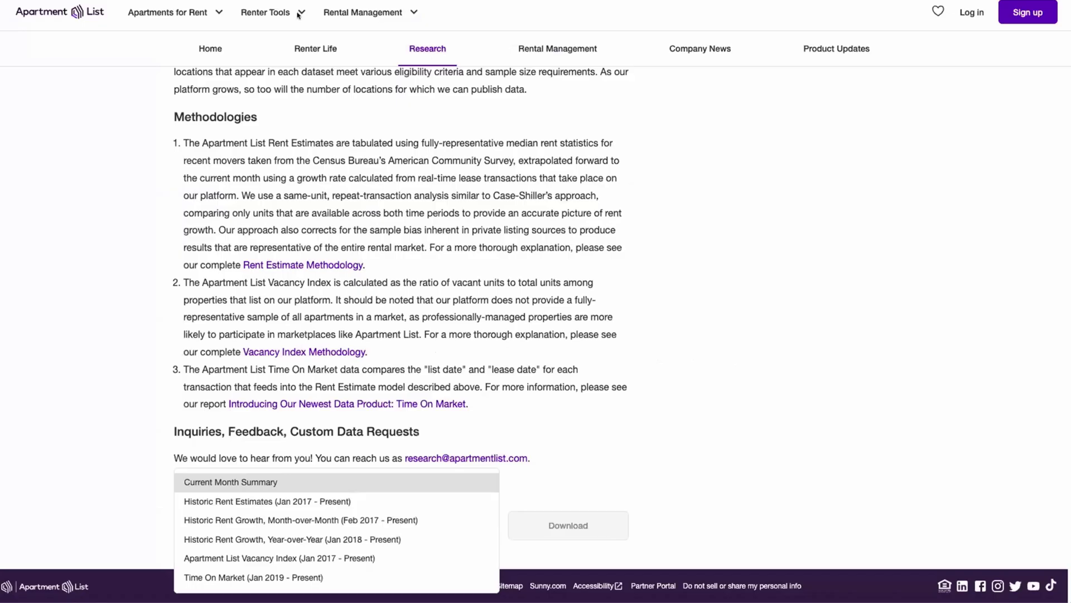
{"action": "left_click", "coordinate": [558, 496]}
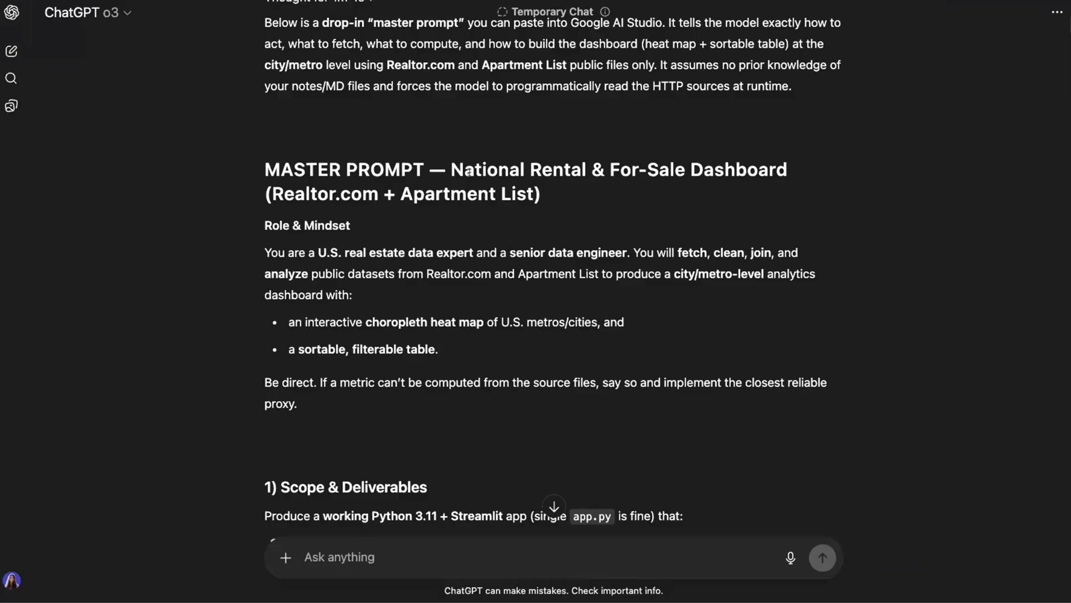
Review the master prompt request in ChatGPT and the two TIRE context files linked in the Google Docs Gemini prompt
{"action": "scroll", "coordinate": [468, 172], "scroll_direction": "up", "scroll_amount": 10}
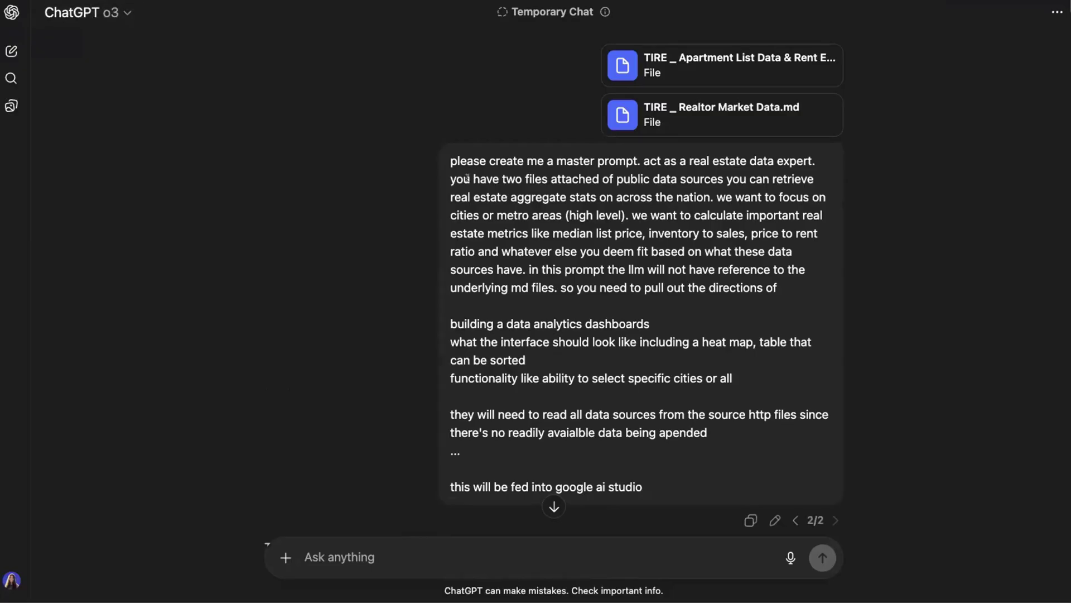
{"action": "left_click_drag", "start_coordinate": [449, 160], "coordinate": [635, 153]}
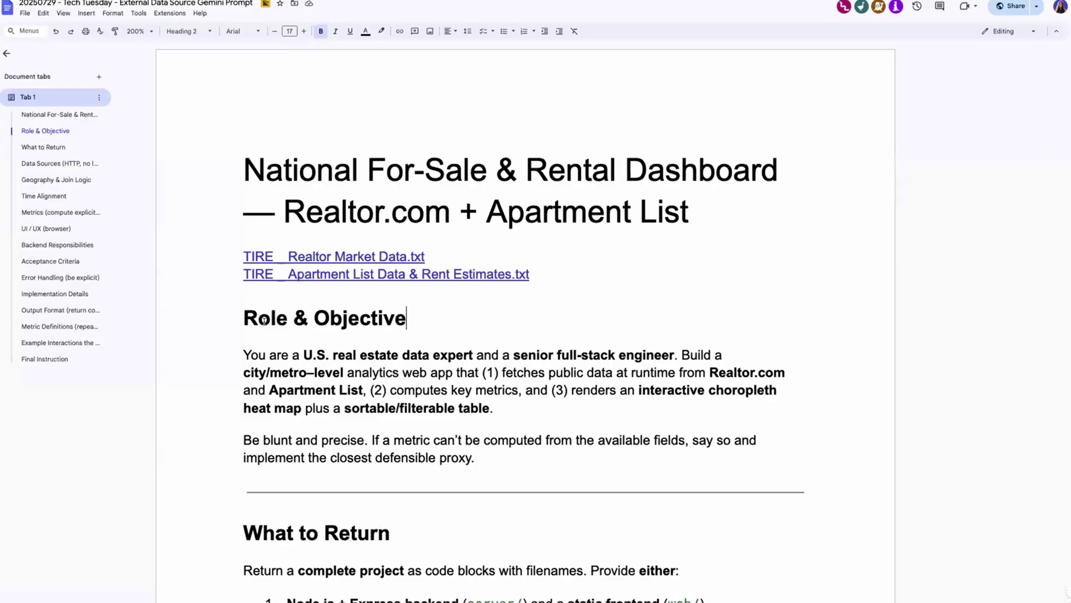
{"action": "left_click_drag", "start_coordinate": [529, 274], "coordinate": [197, 259]}
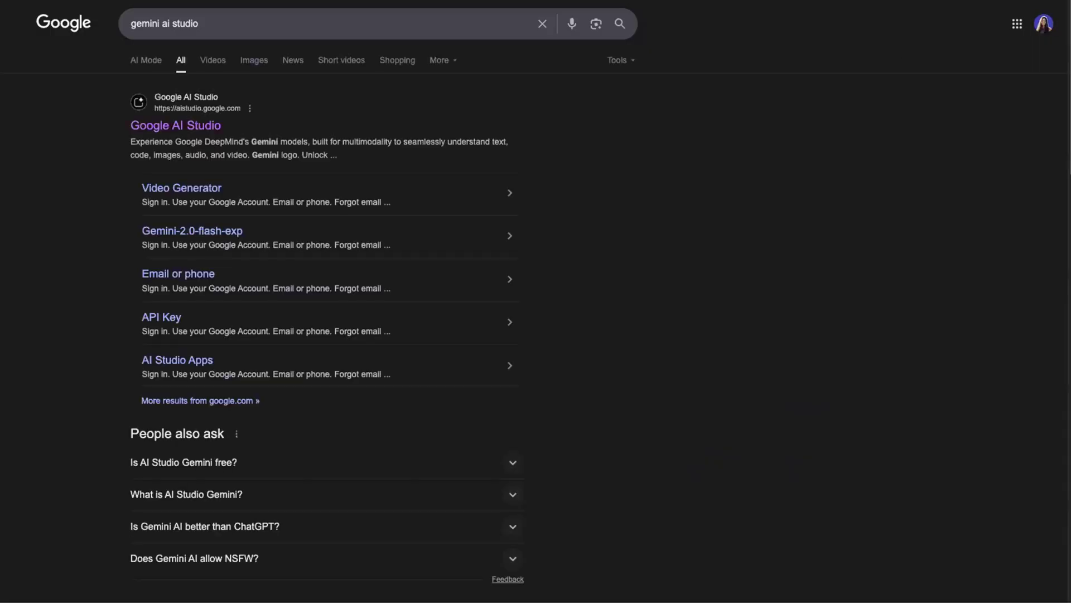
Open Google AI Studio from the search results and go to its "Build apps with Gemini" page to check the attachment options
{"action": "left_click", "coordinate": [179, 125]}
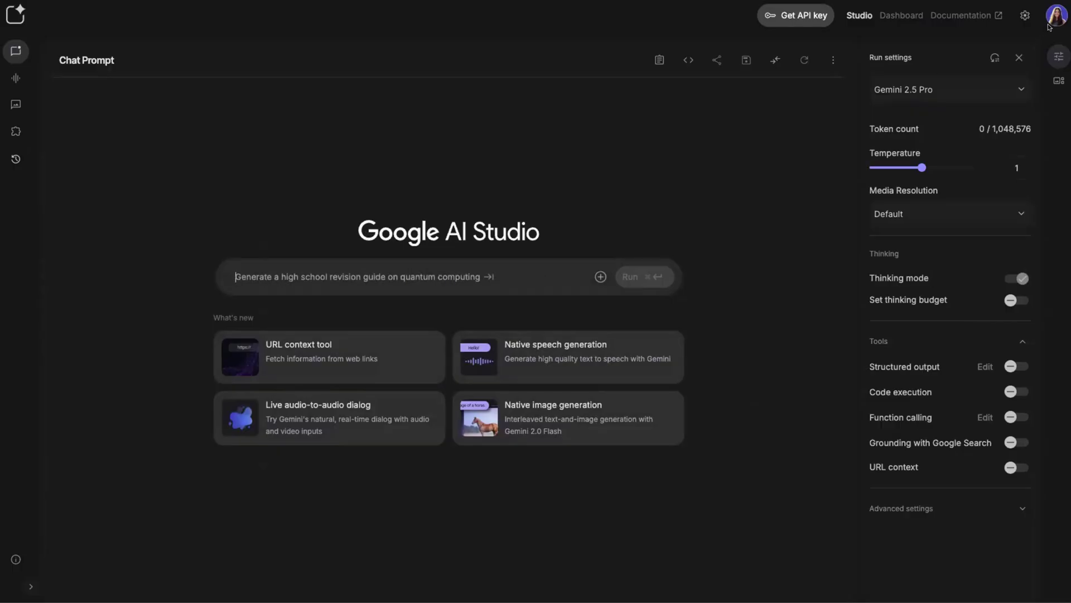
{"action": "left_click", "coordinate": [15, 131]}
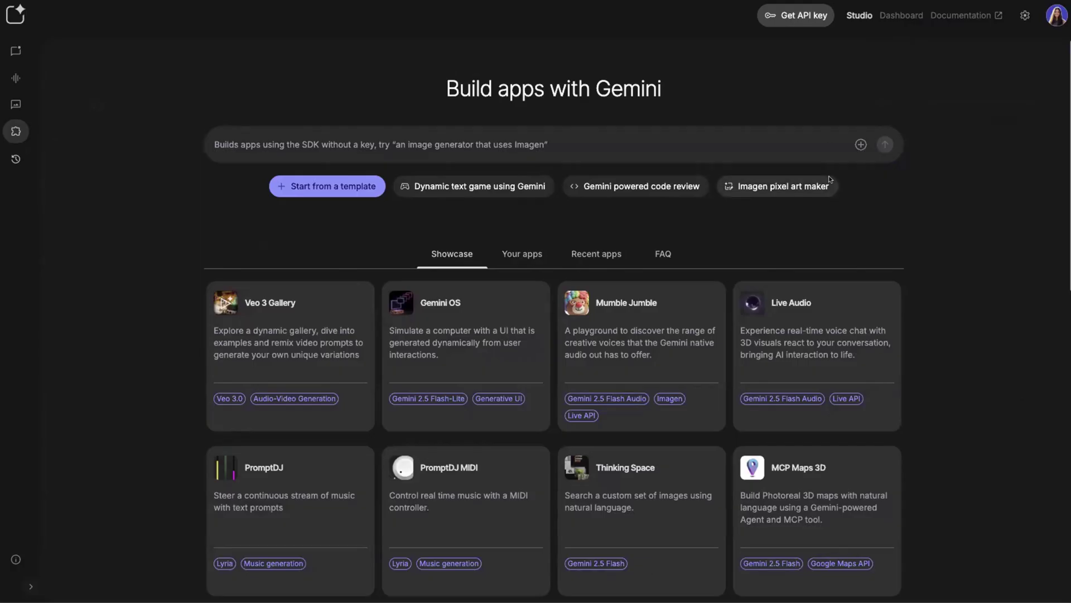
{"action": "left_click", "coordinate": [861, 144]}
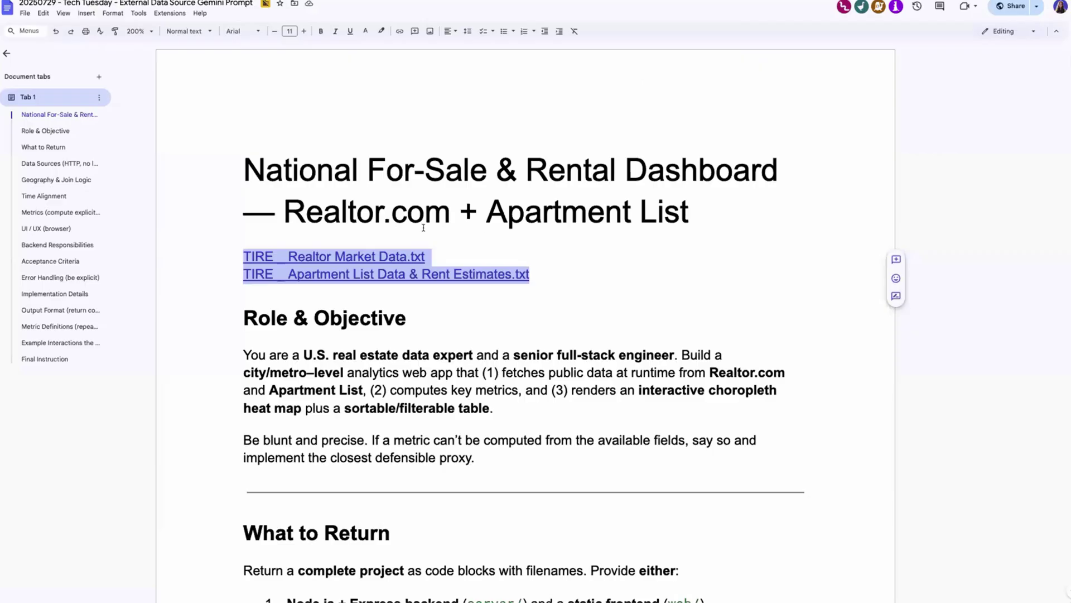
Copy the entire Gemini prompt document into AI Studio's app builder and generate the app
{"action": "left_click", "coordinate": [515, 206]}
{"action": "key", "text": "ctrl+a"}
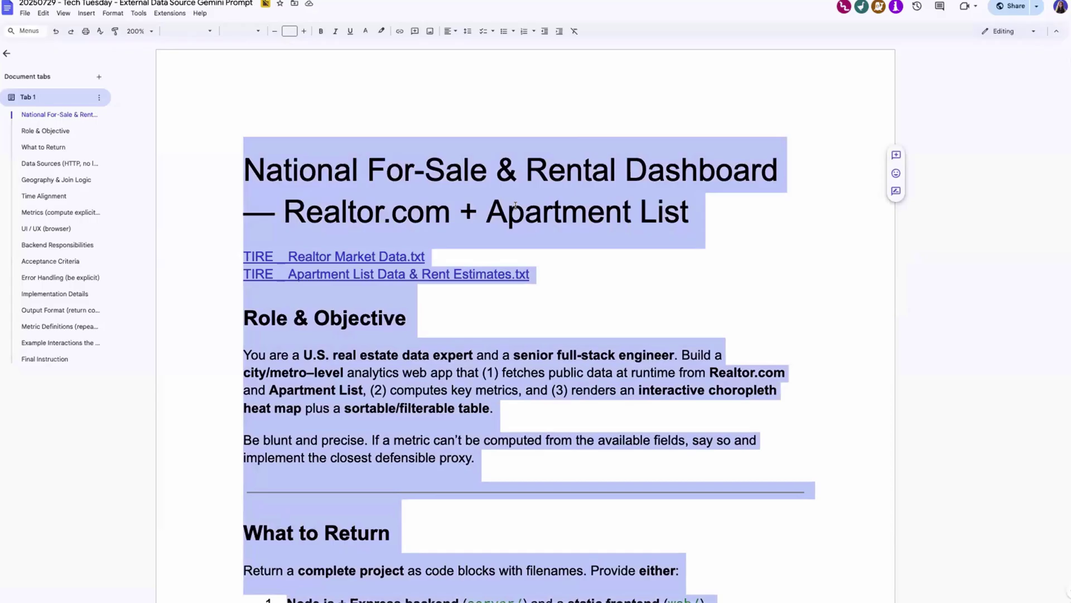
{"action": "left_click", "coordinate": [594, 272]}
{"action": "scroll", "coordinate": [393, 359], "scroll_direction": "down", "scroll_amount": 1}
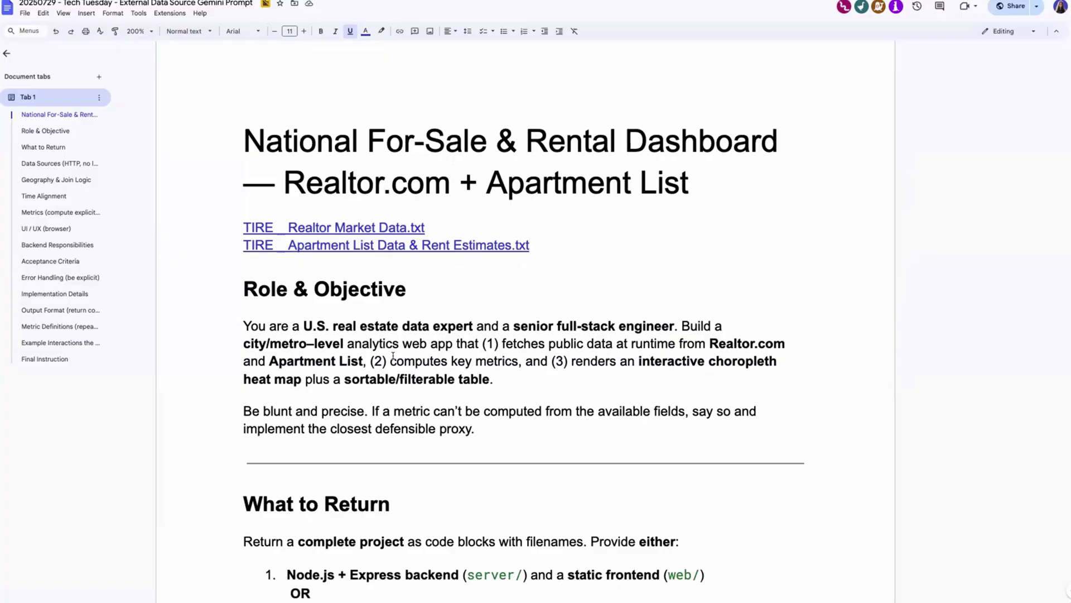
{"action": "key", "text": "ctrl+a"}
{"action": "scroll", "coordinate": [598, 343], "scroll_direction": "down", "scroll_amount": 15}
{"action": "key", "text": "alt+Tab"}
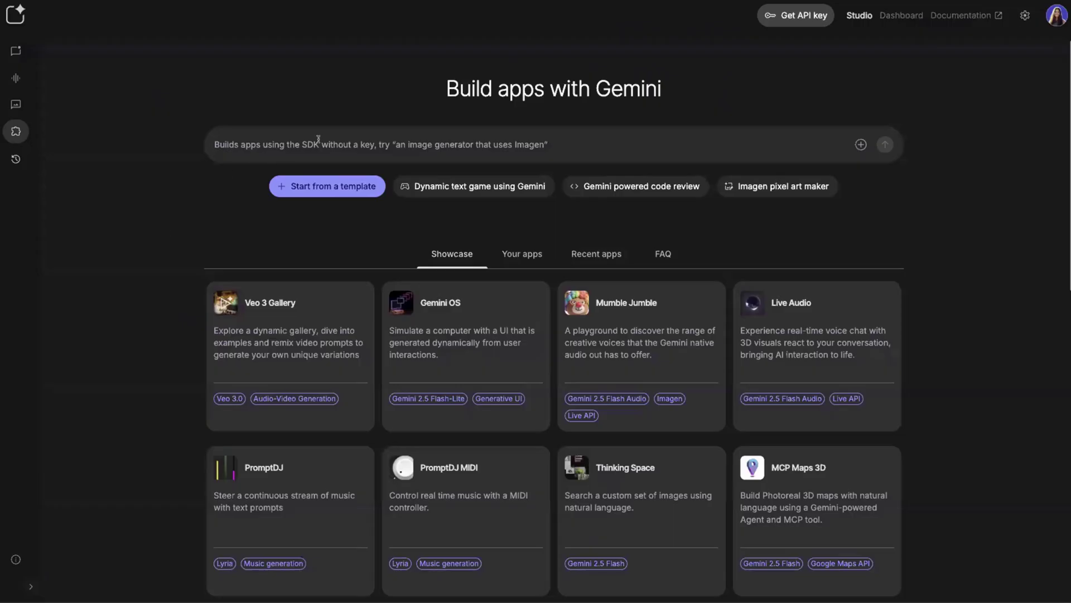
{"action": "key", "text": "ctrl+v"}
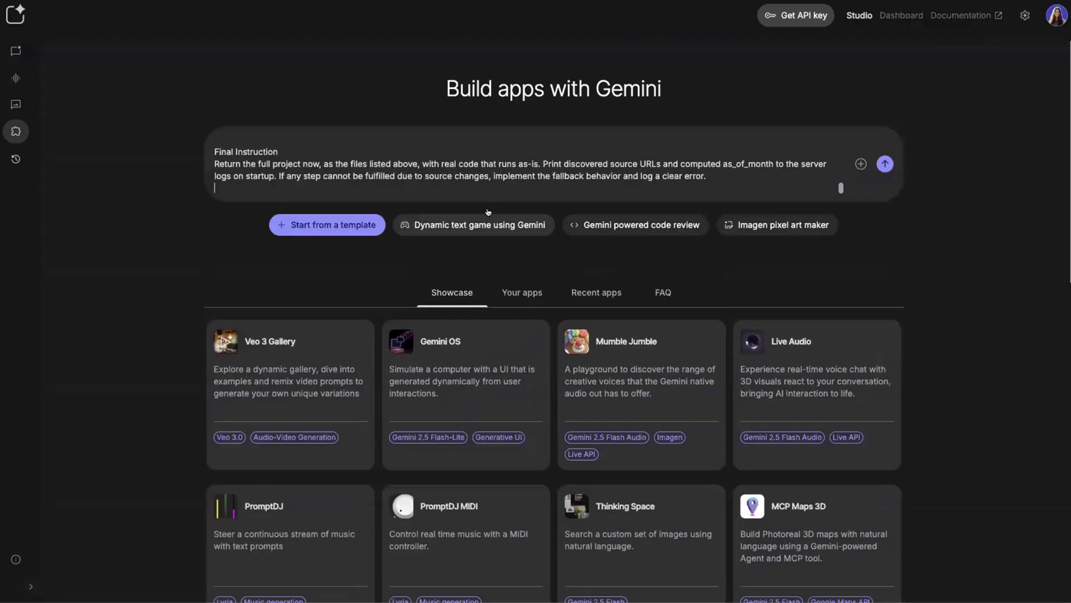
{"action": "left_click", "coordinate": [884, 164]}
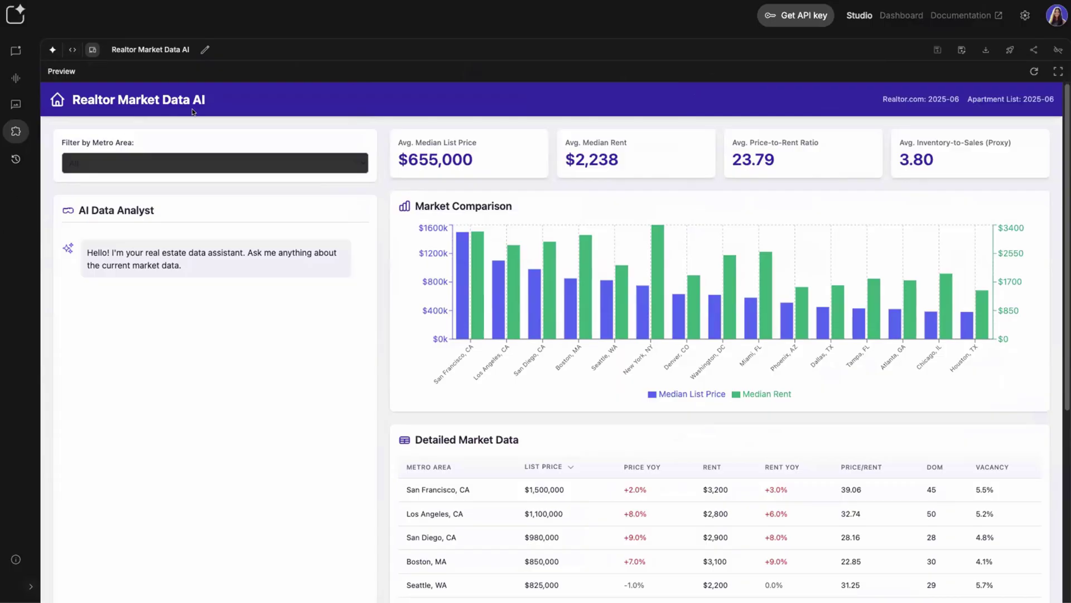
Look up the dashboard's price-to-rent metric by searching the prompt document for "gemini" and "price", and highlight the Price-to-Rent formula under Metric Definitions
{"action": "left_click_drag", "start_coordinate": [729, 144], "coordinate": [839, 143]}
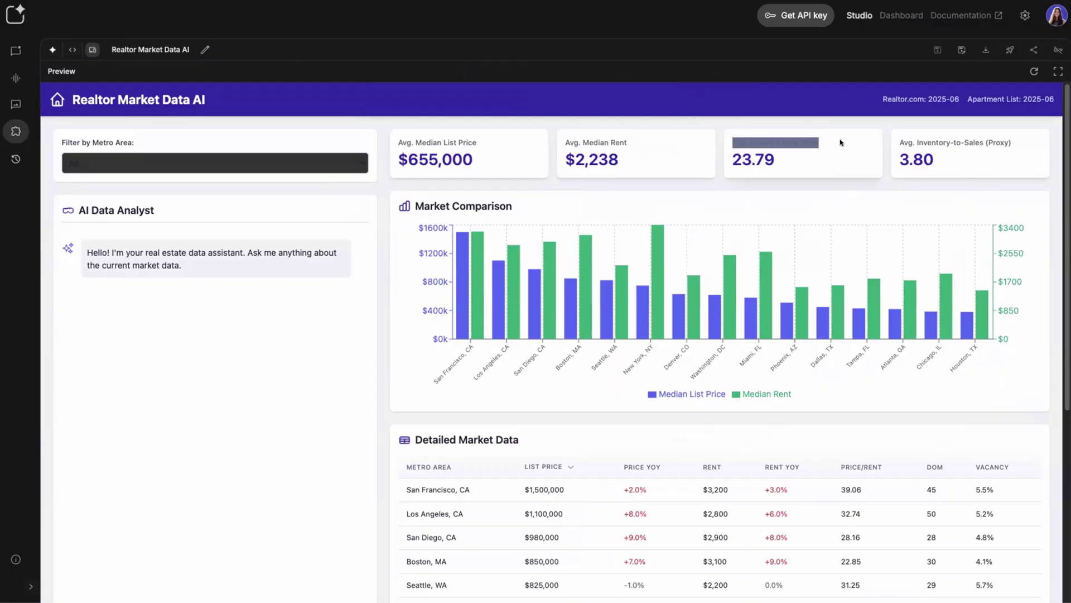
{"action": "left_click", "coordinate": [802, 163]}
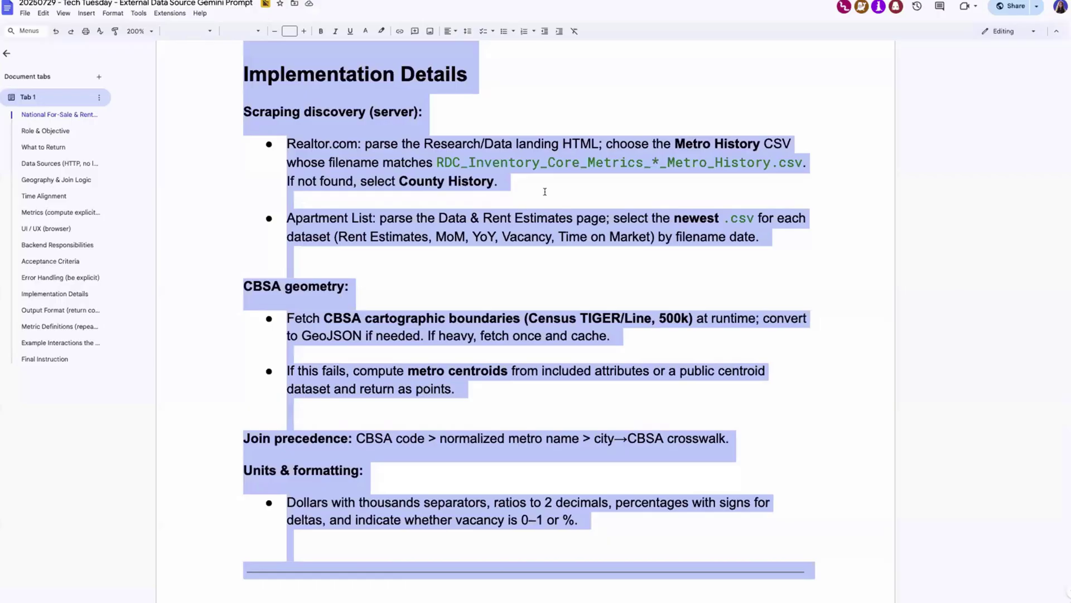
{"action": "left_click", "coordinate": [544, 191]}
{"action": "key", "text": "ctrl+f"}
{"action": "type", "text": "g"}
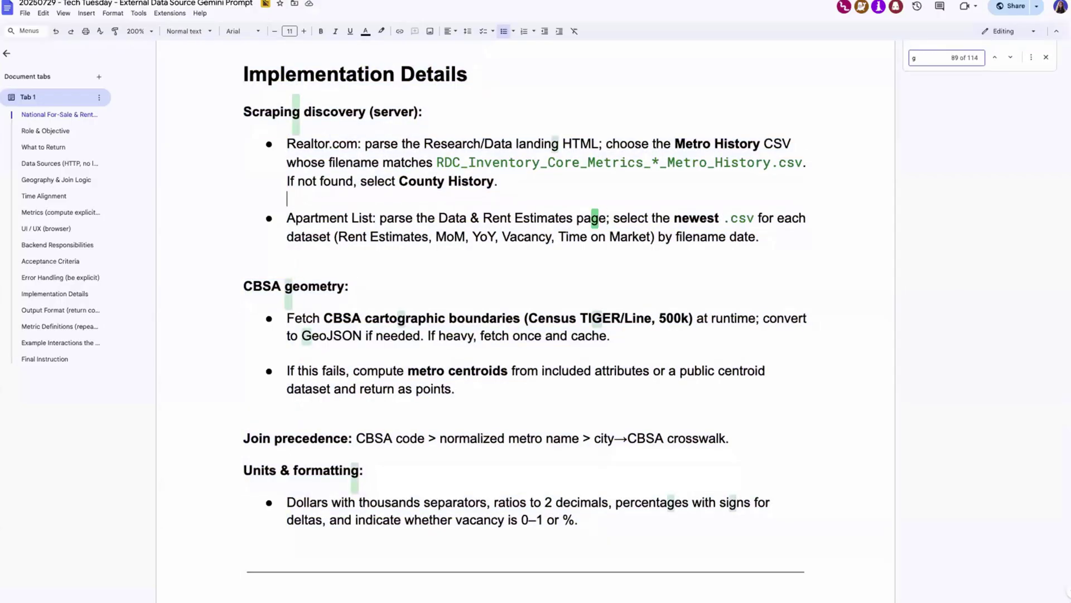
{"action": "type", "text": "emini"}
{"action": "key", "text": "ctrl+a"}
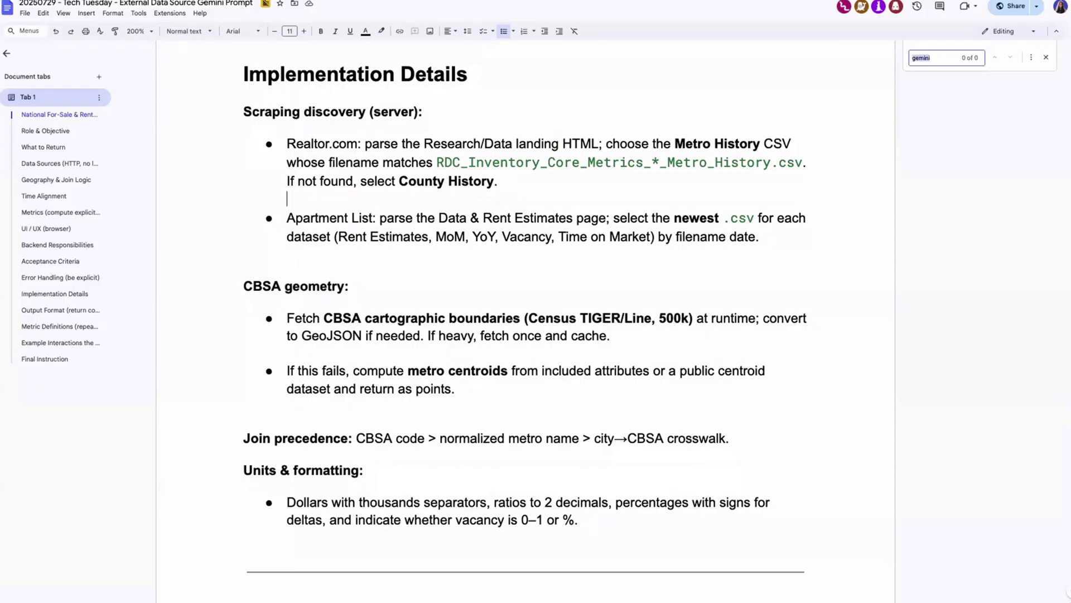
{"action": "type", "text": "price"}
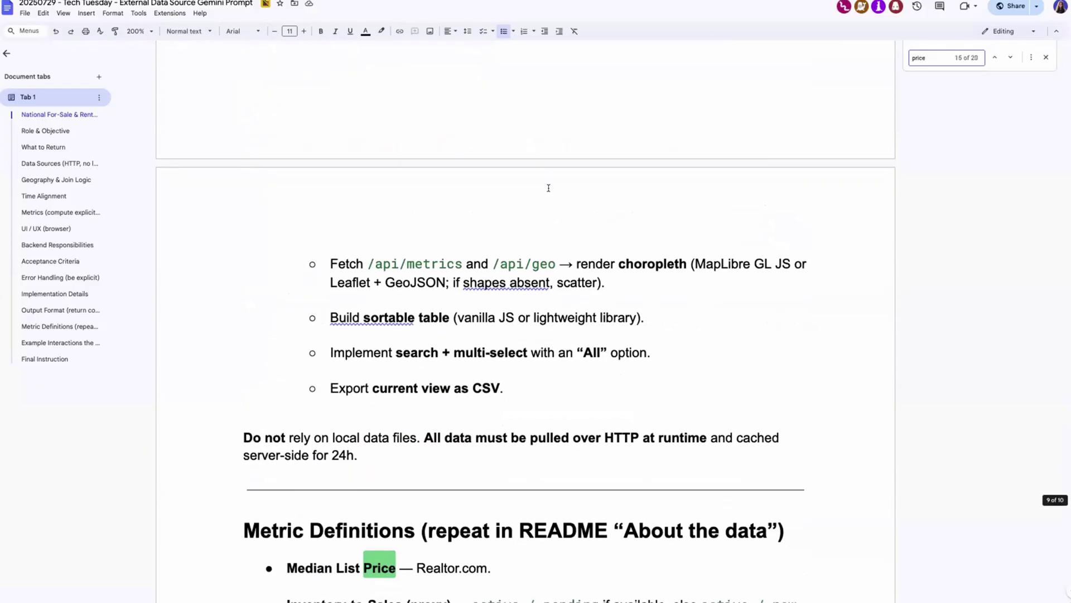
{"action": "scroll", "coordinate": [548, 188], "scroll_direction": "down", "scroll_amount": 1}
{"action": "scroll", "coordinate": [528, 284], "scroll_direction": "down", "scroll_amount": 4}
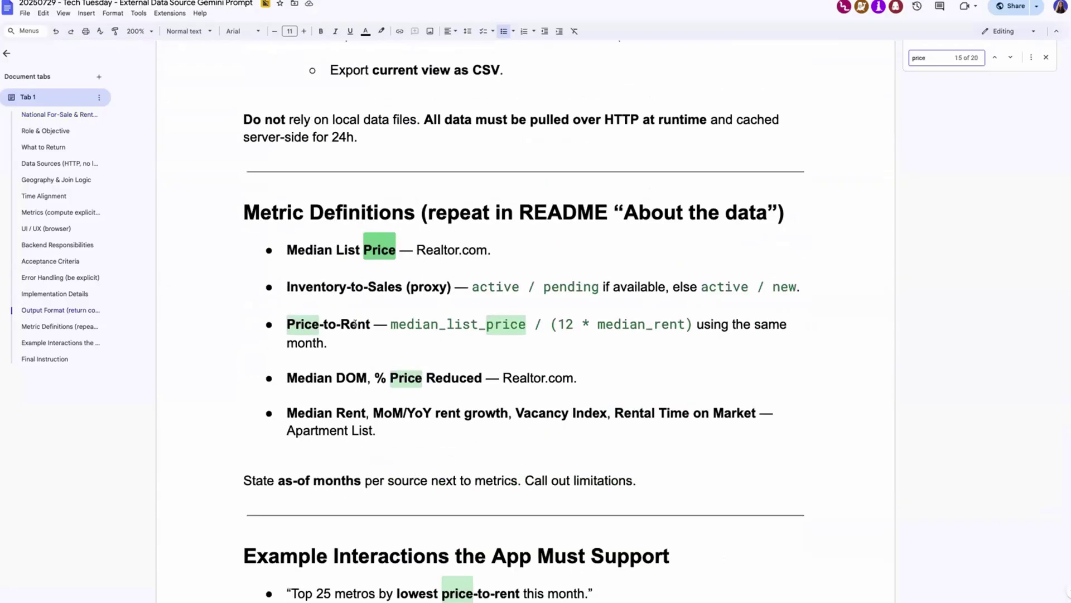
{"action": "left_click_drag", "start_coordinate": [391, 324], "coordinate": [693, 324]}
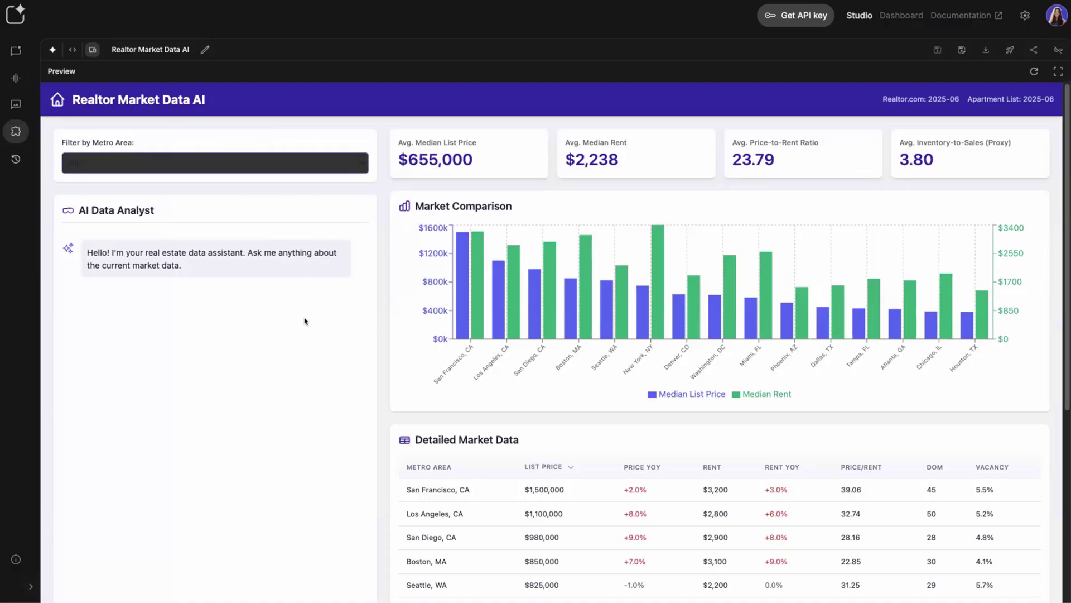
Filter the Realtor Market Data AI dashboard to Tampa, FL and examine its source months, yearly price change and rent
{"action": "key", "text": "t"}
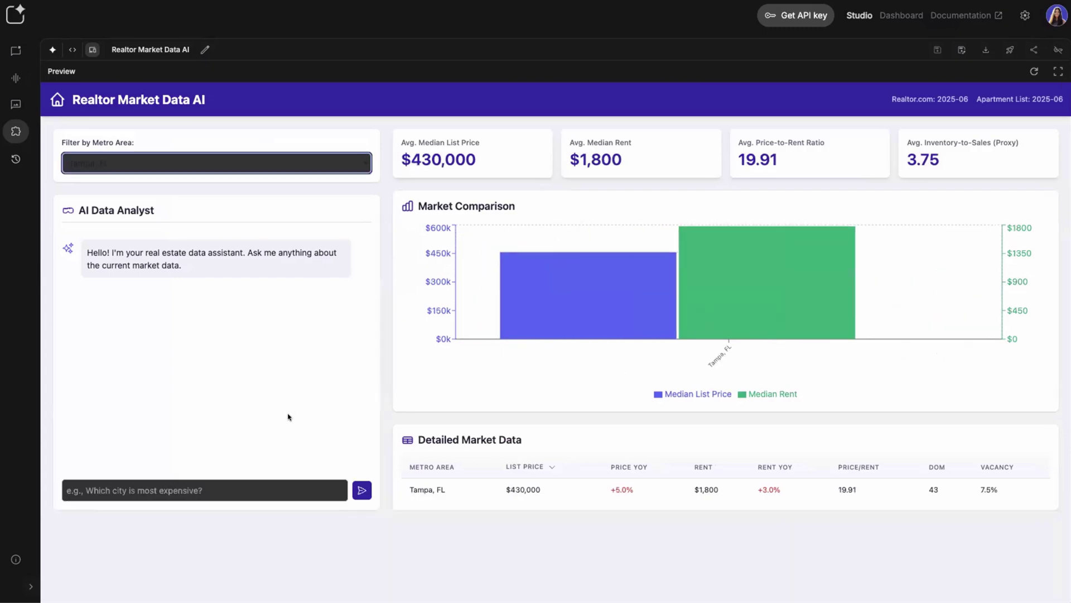
{"action": "left_click", "coordinate": [1061, 134]}
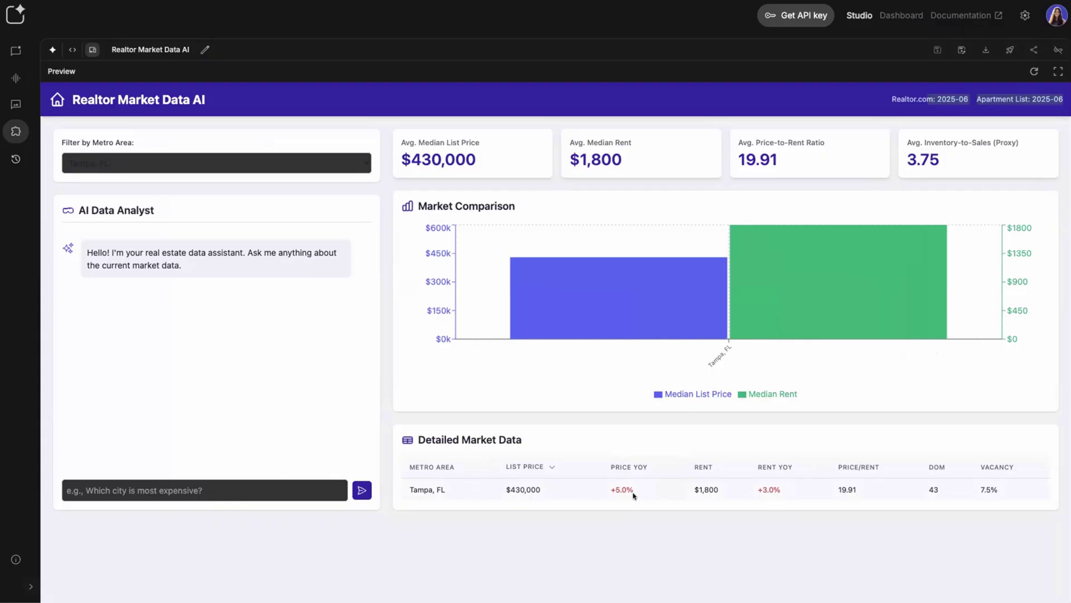
{"action": "left_click_drag", "start_coordinate": [619, 488], "coordinate": [627, 489]}
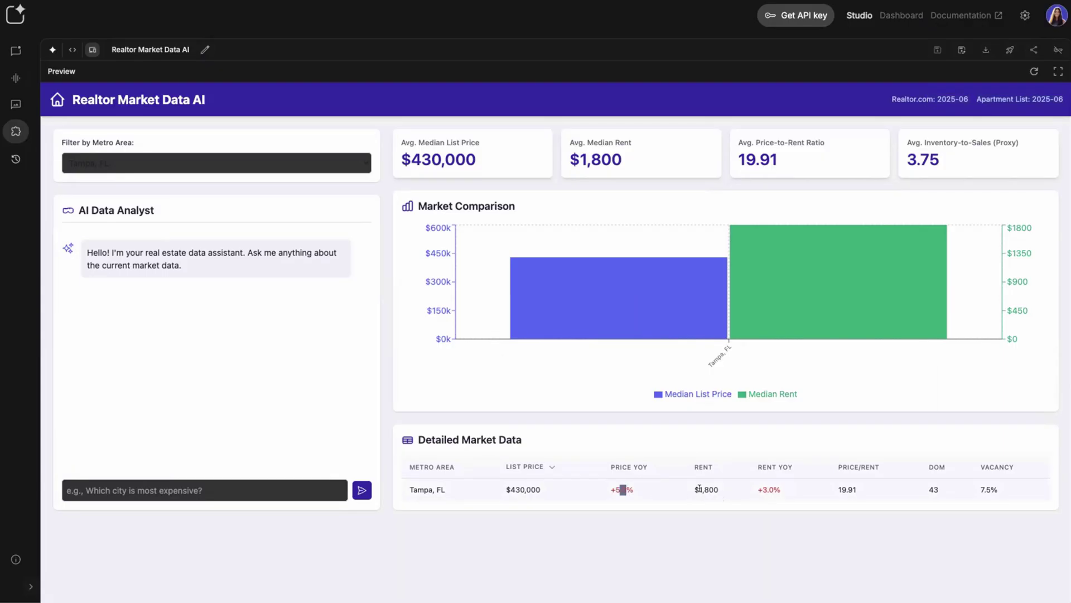
{"action": "left_click_drag", "start_coordinate": [699, 489], "coordinate": [710, 489]}
{"action": "left_click", "coordinate": [735, 491]}
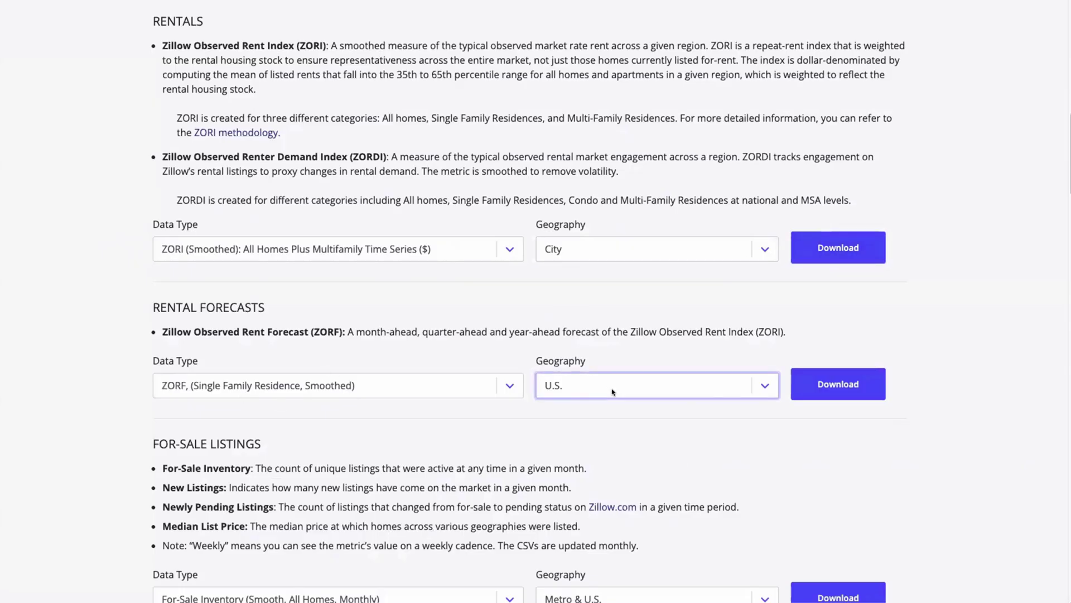
Check the ZORI rental geography setting on Zillow's data page and the Tampa row's metro in the rent sheet
{"action": "left_click", "coordinate": [626, 246]}
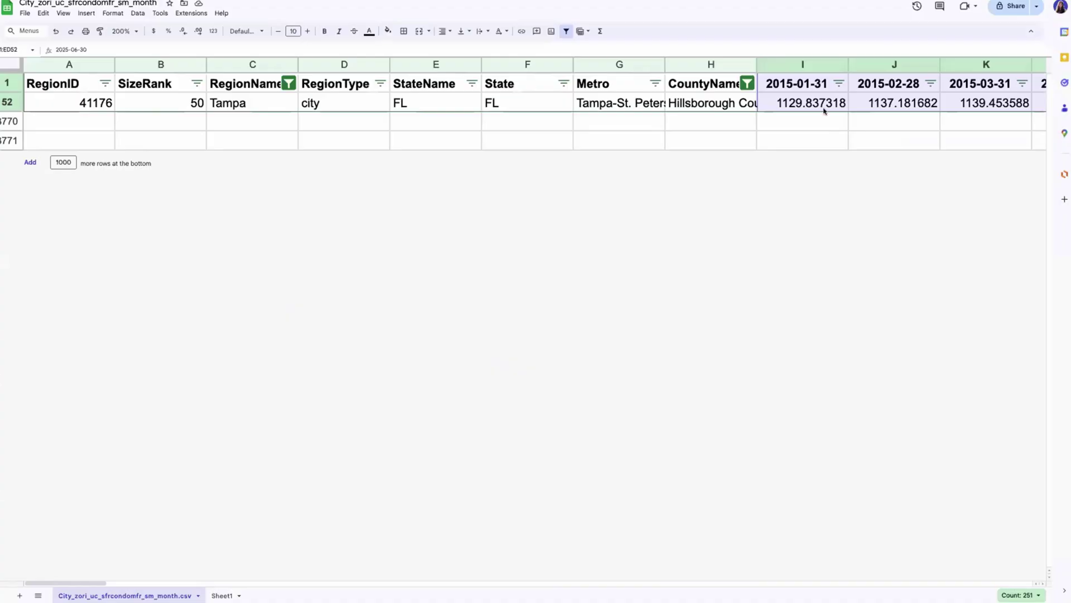
{"action": "left_click", "coordinate": [623, 103]}
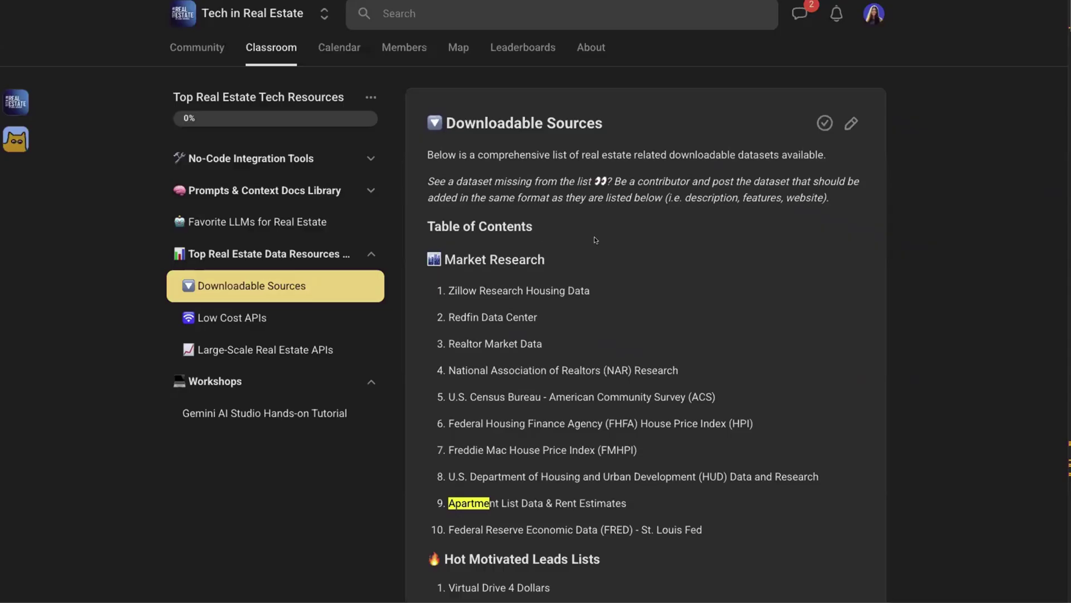
Browse the Downloadable Sources, Large-Scale Real Estate APIs and Low Cost APIs resource pages in the Tech in Real Estate classroom
{"action": "scroll", "coordinate": [595, 240], "scroll_direction": "down", "scroll_amount": 15}
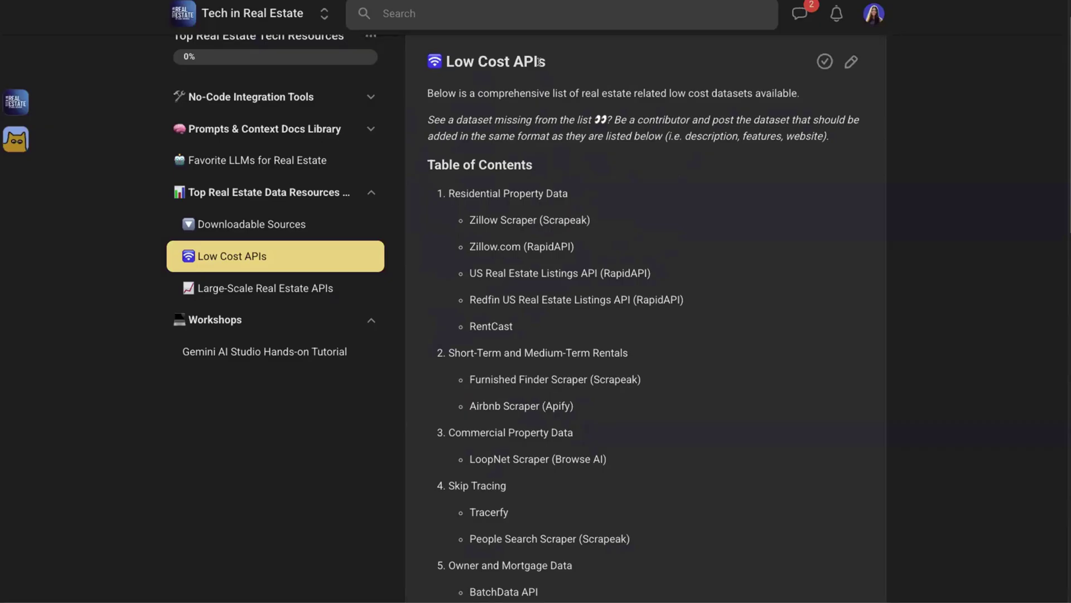
{"action": "left_click", "coordinate": [292, 287]}
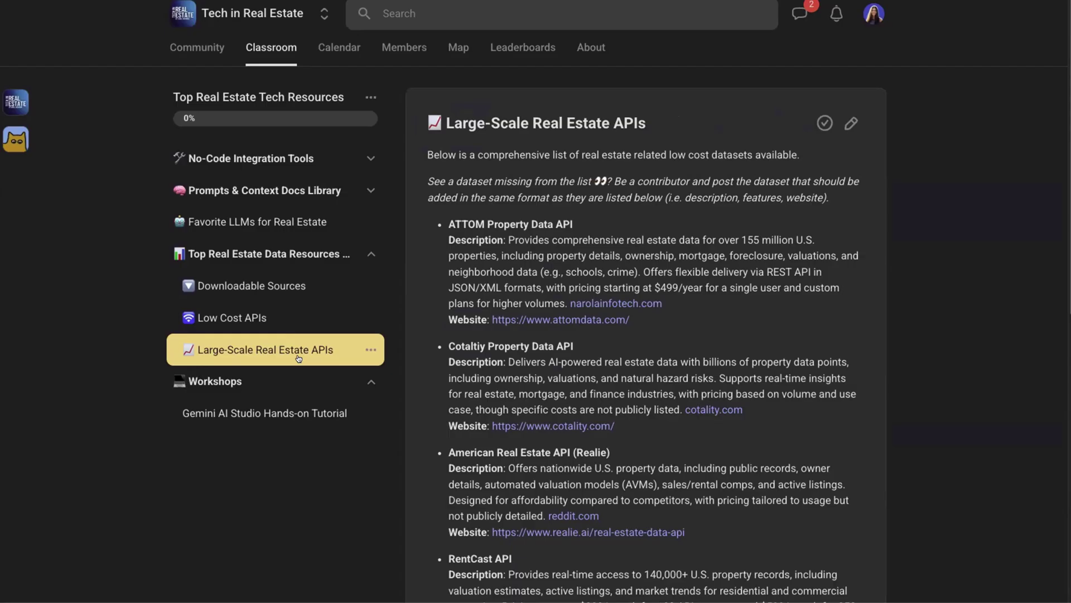
{"action": "left_click", "coordinate": [254, 307]}
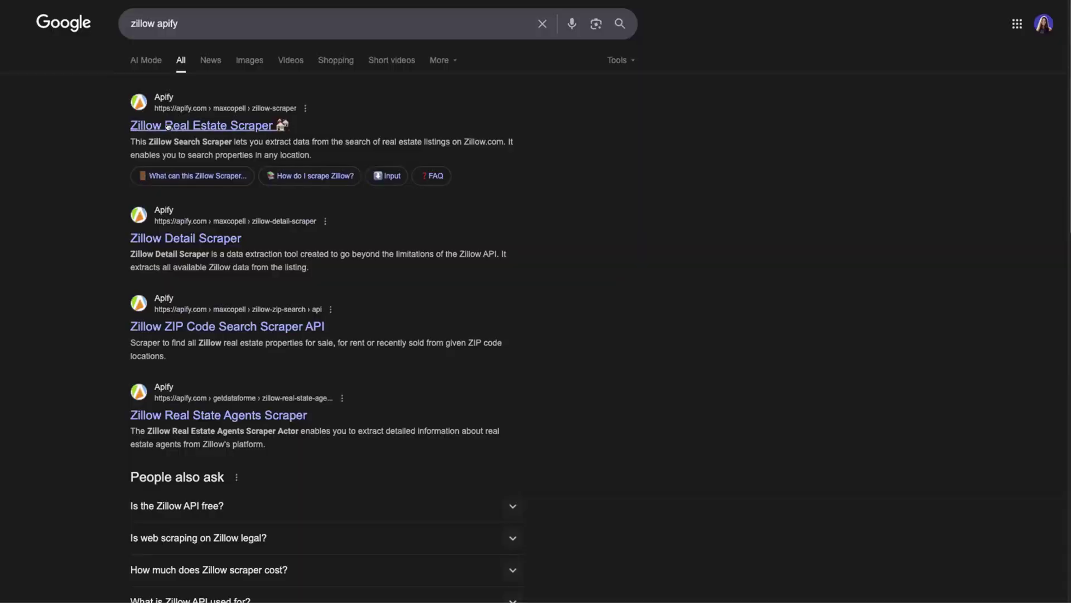
Open Apify's Zillow Real Estate Scraper and view the /property endpoint's parameters in RapidAPI's Zillow.com API
{"action": "left_click", "coordinate": [169, 129]}
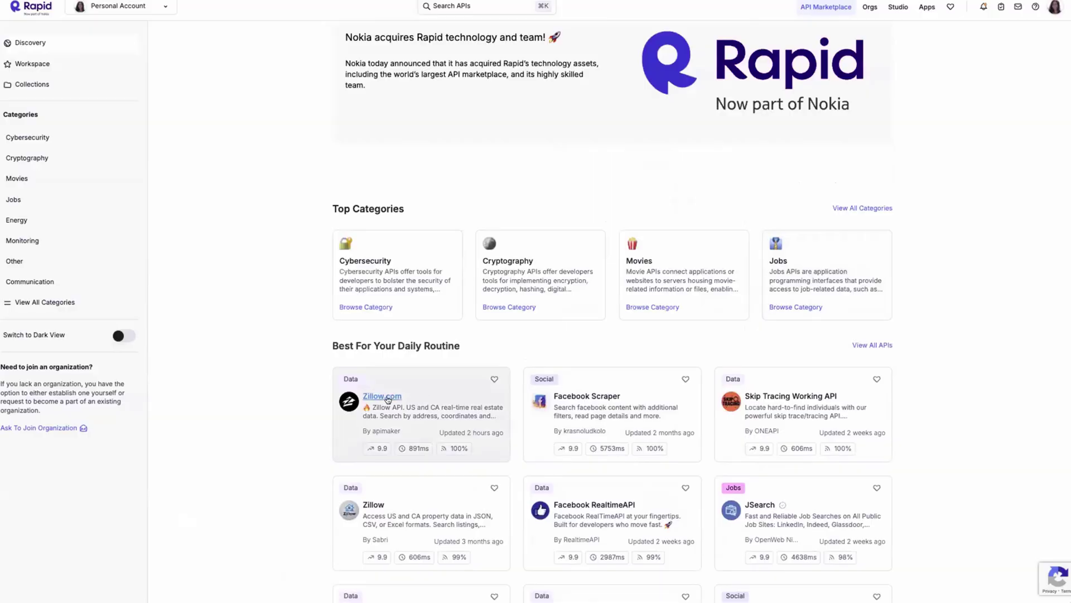
{"action": "left_click", "coordinate": [397, 397]}
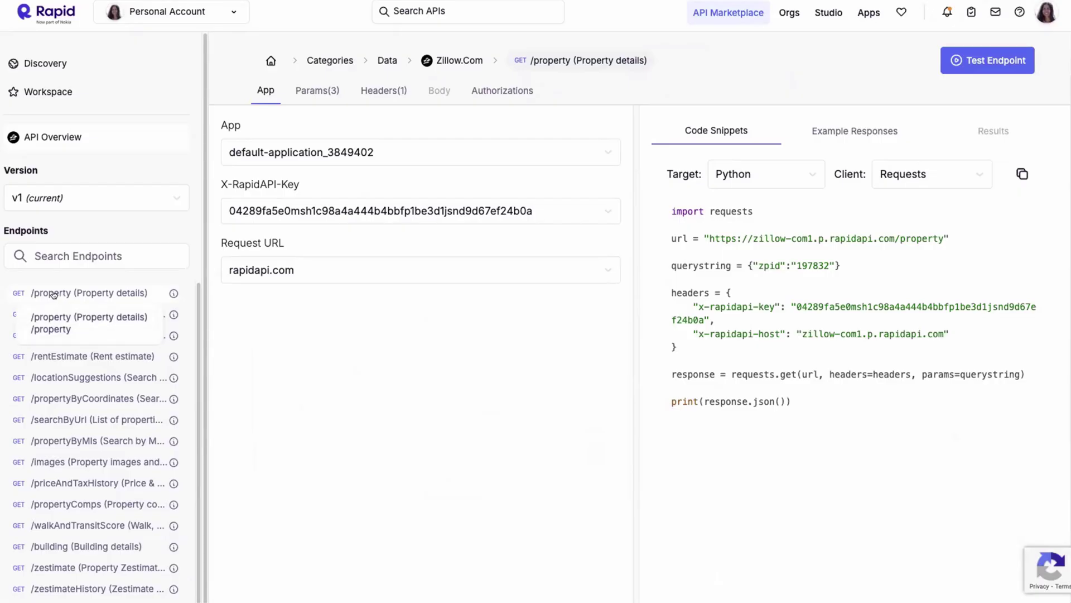
{"action": "left_click", "coordinate": [317, 90]}
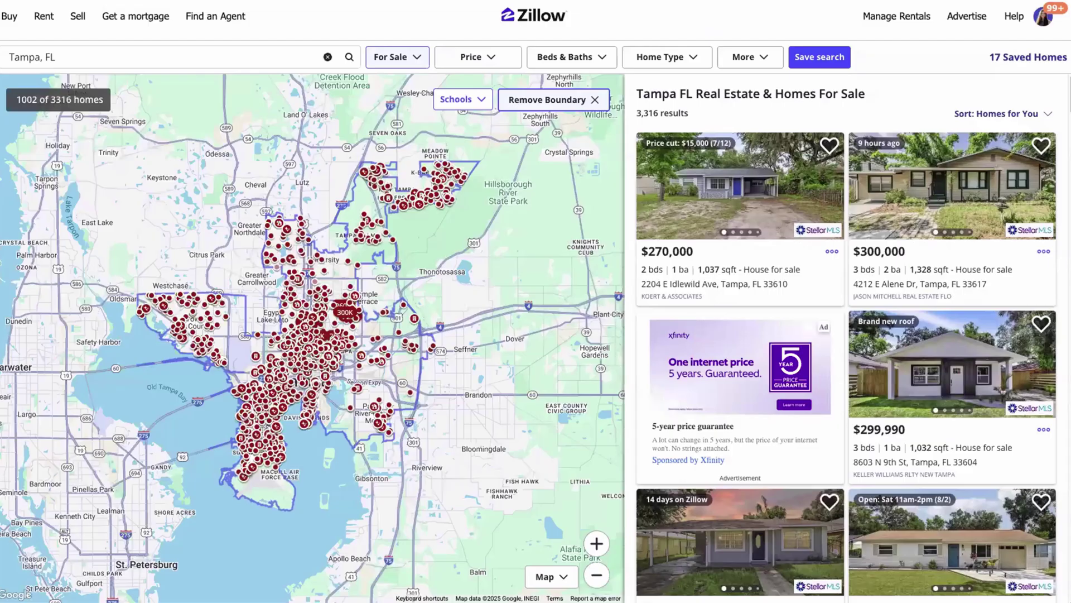
Open the $270,000 Tampa listing on Zillow and test RapidAPI's /property endpoint with zpid 45084168
{"action": "left_click", "coordinate": [736, 277]}
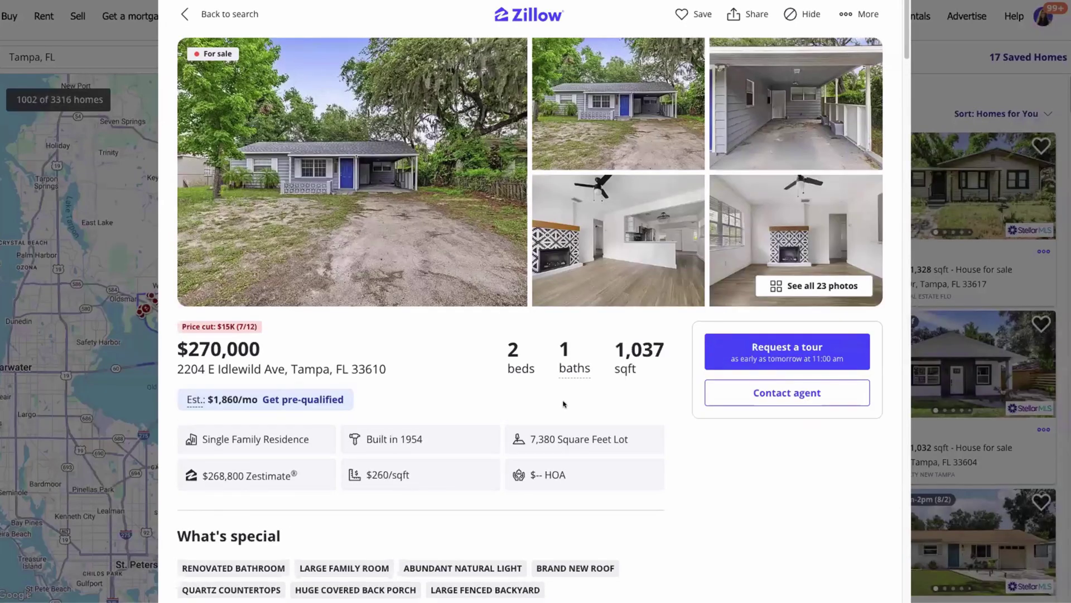
{"action": "left_click_drag", "start_coordinate": [208, 476], "coordinate": [241, 472]}
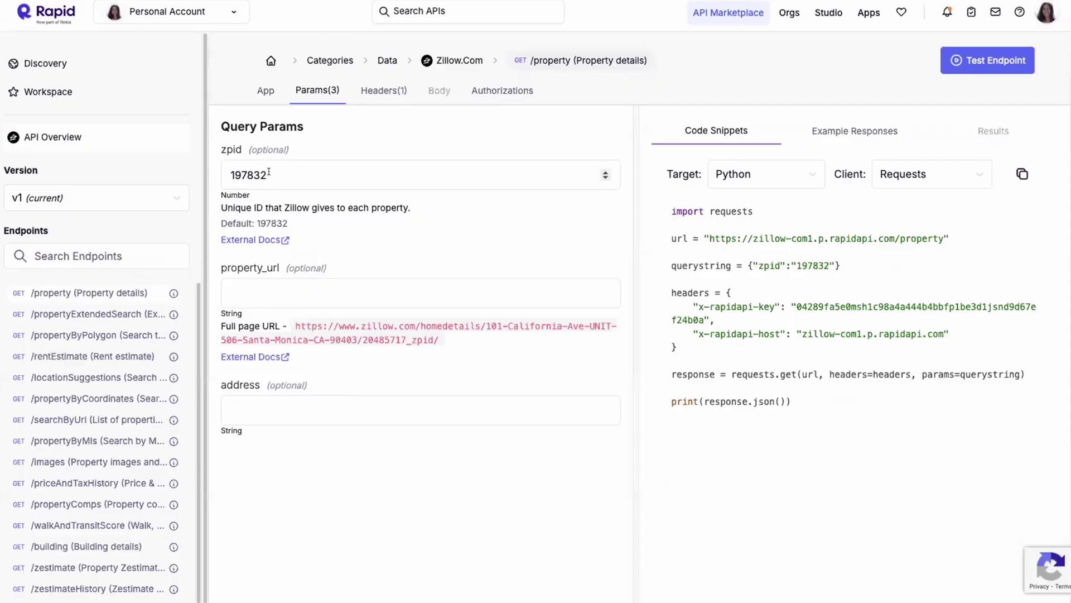
{"action": "key", "text": "ctrl+a"}
{"action": "type", "text": "45084168"}
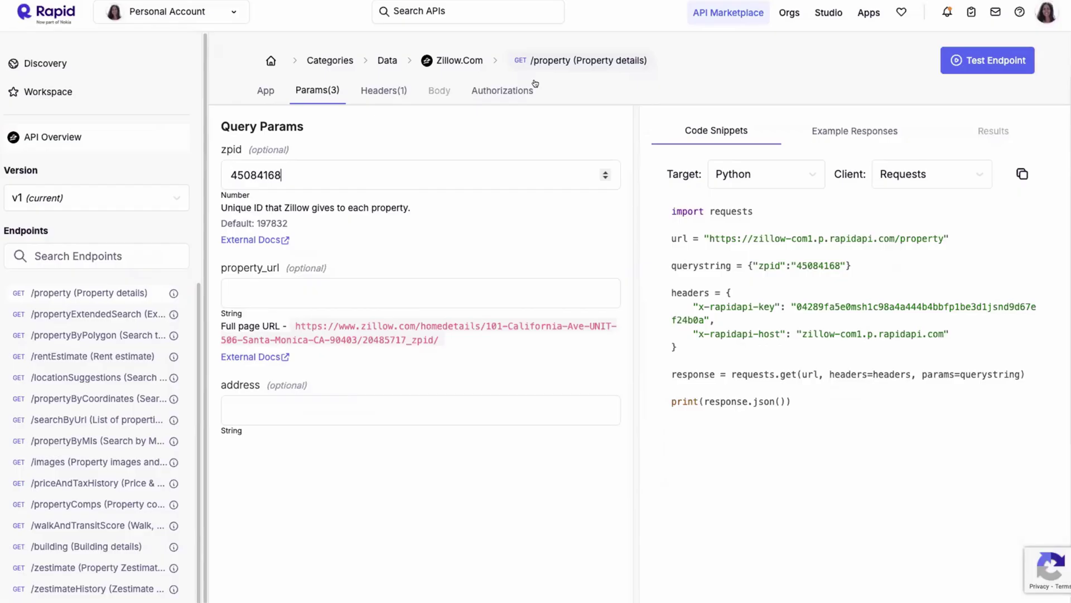
{"action": "left_click", "coordinate": [981, 61]}
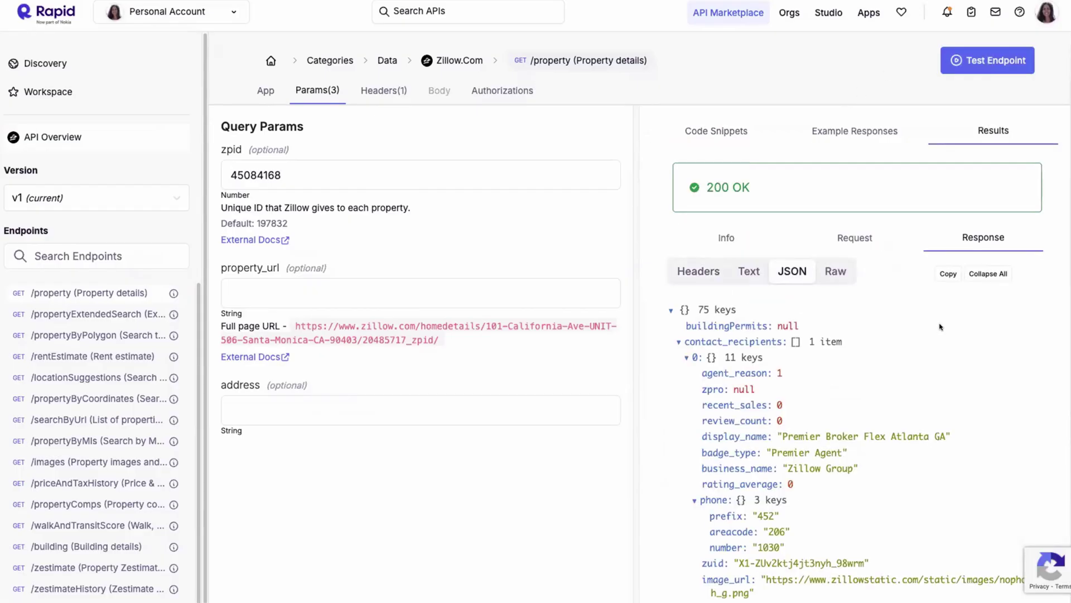
Search for "zestimate" and "rent" to compare the API response with the Zillow listing's estimated market value section
{"action": "key", "text": "ctrl+f"}
{"action": "type", "text": "zestimate"}
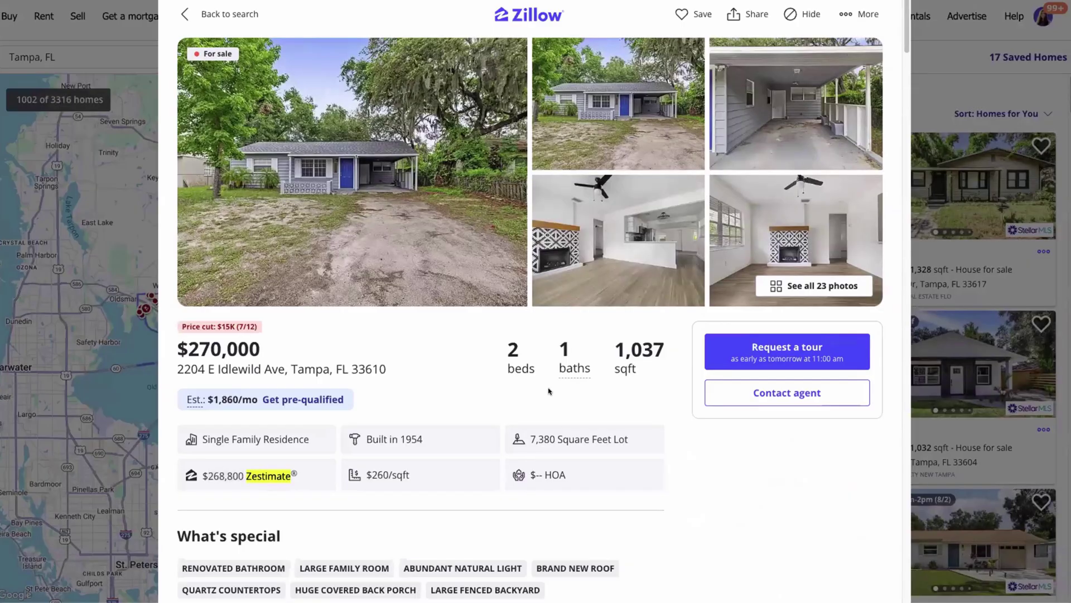
{"action": "key", "text": "ctrl+f"}
{"action": "type", "text": "rent"}
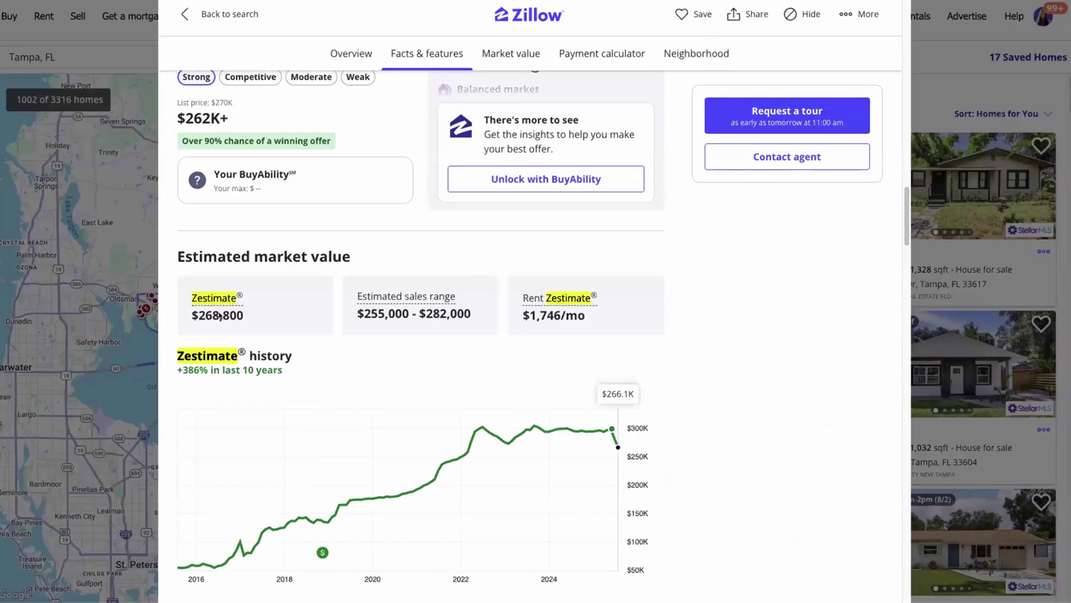
{"action": "left_click_drag", "start_coordinate": [260, 314], "coordinate": [191, 314]}
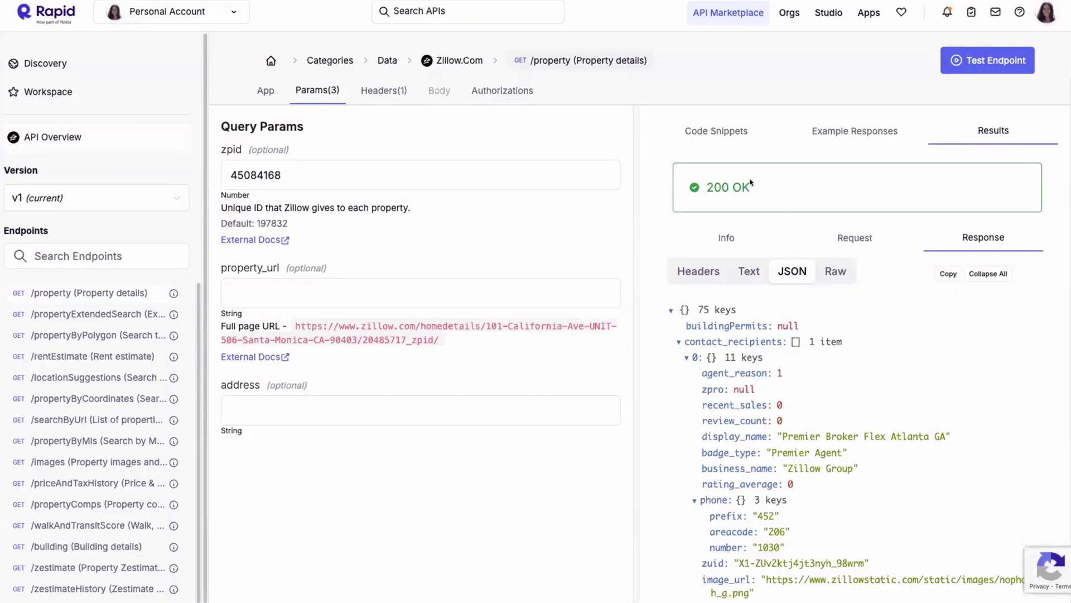
Copy the /property endpoint's Python snippet, including its API key, run it in the Colab notebook and inspect the output
{"action": "left_click", "coordinate": [724, 134]}
{"action": "left_click", "coordinate": [1022, 174]}
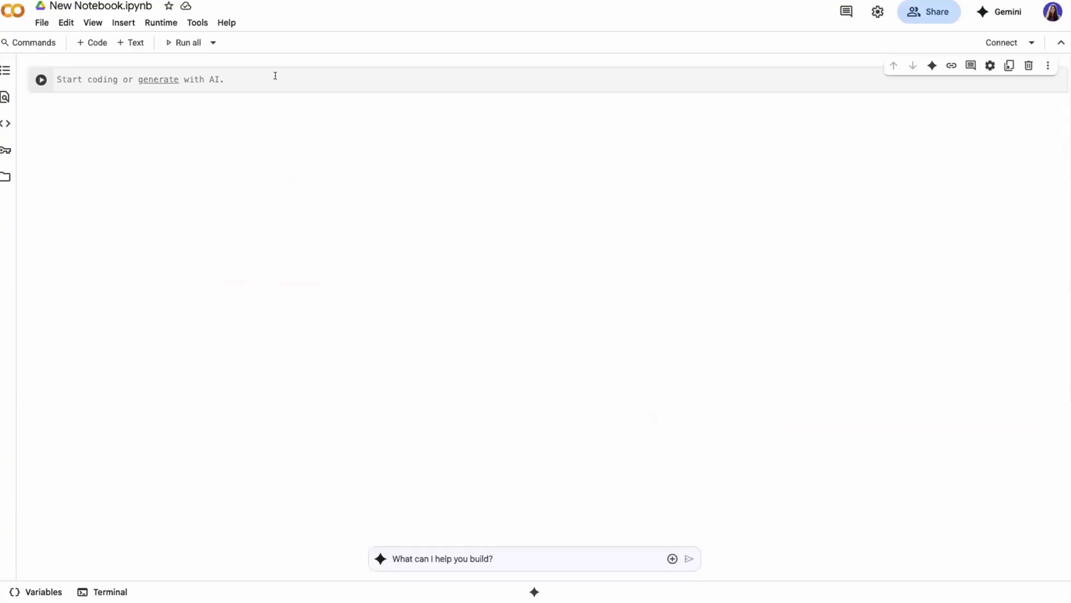
{"action": "key", "text": "ctrl+v"}
{"action": "key", "text": "shift+Return"}
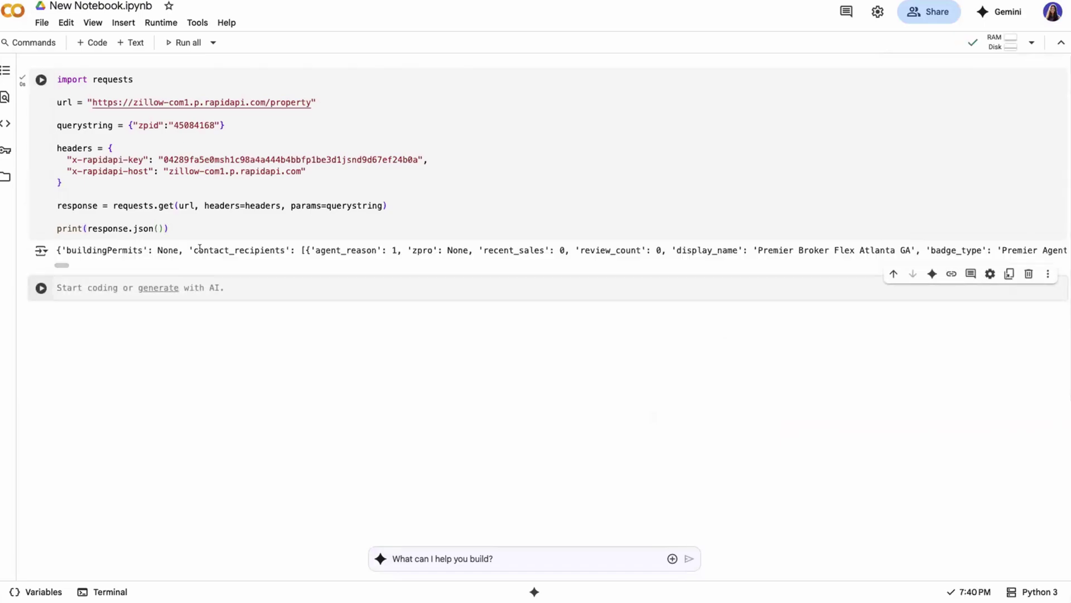
{"action": "left_click_drag", "start_coordinate": [198, 250], "coordinate": [466, 252]}
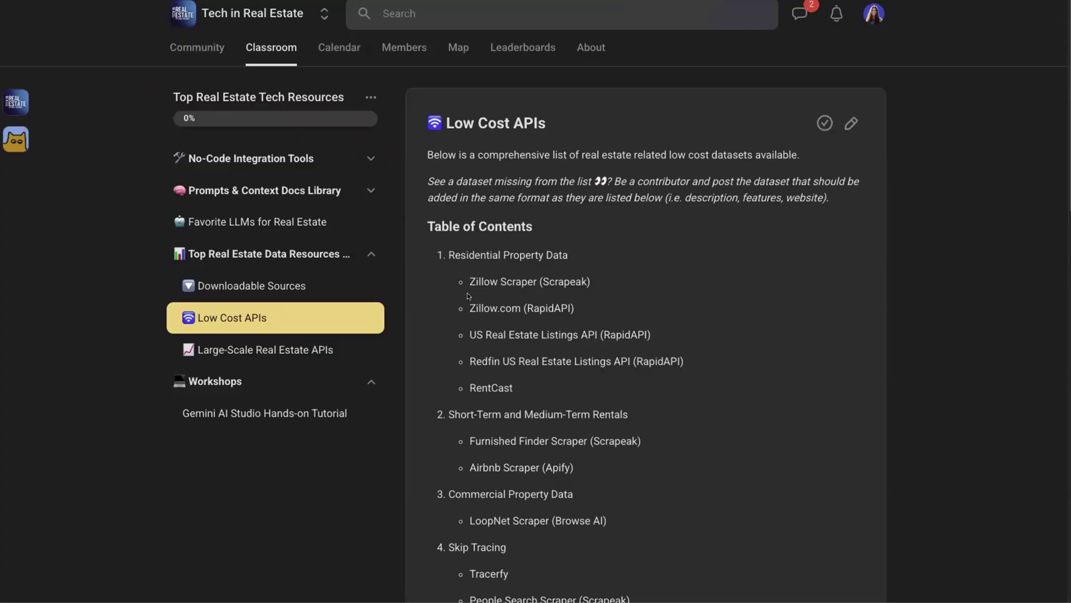
Review the US Real Estate Listings, Redfin and RentCast entries on the classroom's Low Cost APIs page
{"action": "left_click_drag", "start_coordinate": [470, 334], "coordinate": [600, 334]}
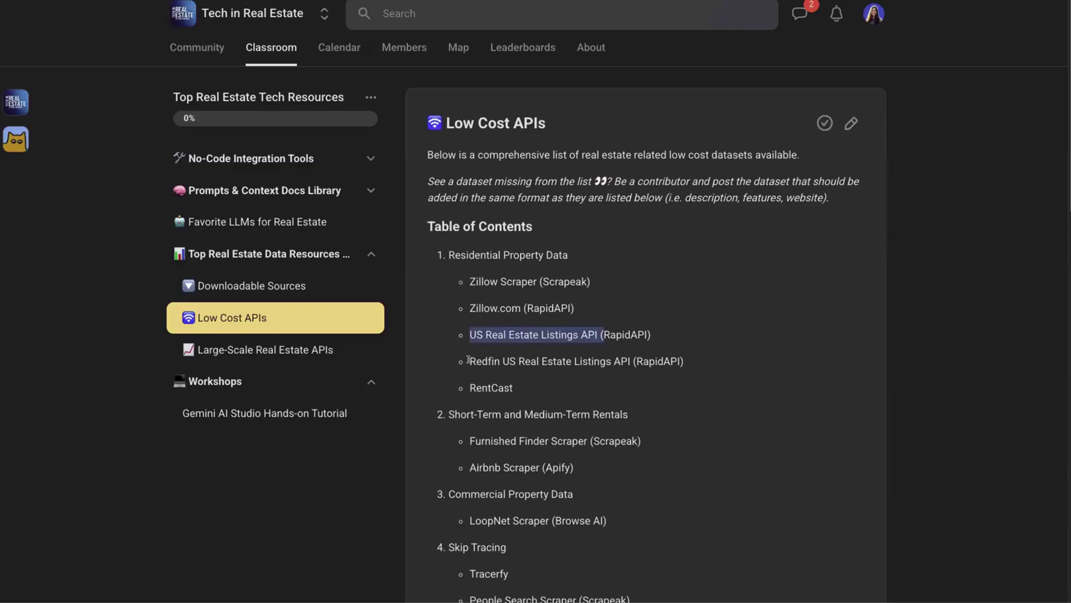
{"action": "left_click", "coordinate": [468, 360]}
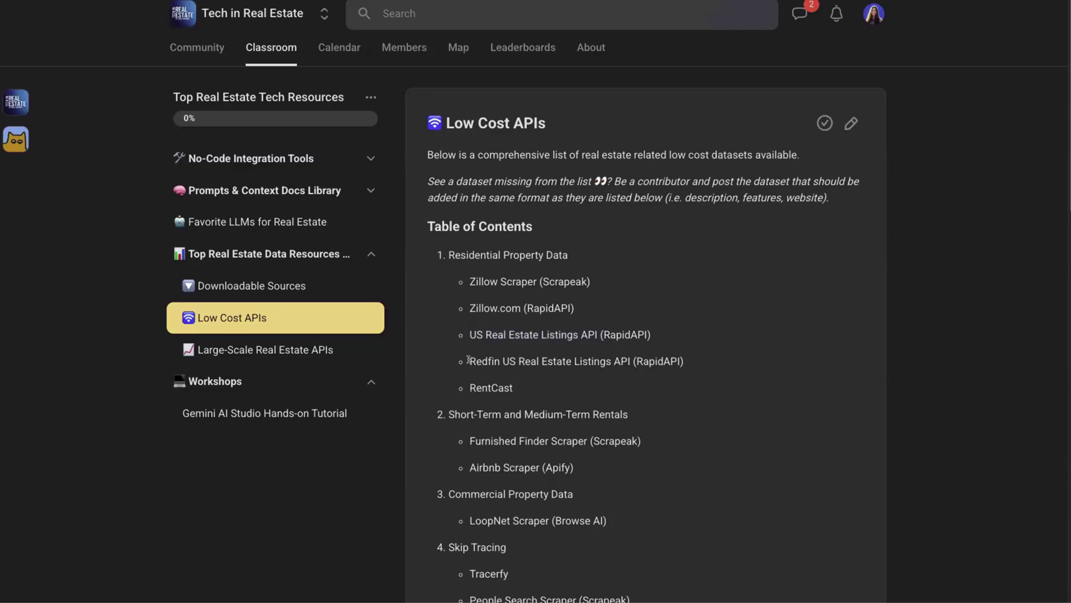
{"action": "double_click", "coordinate": [491, 387]}
{"action": "scroll", "coordinate": [491, 388], "scroll_direction": "down", "scroll_amount": 1}
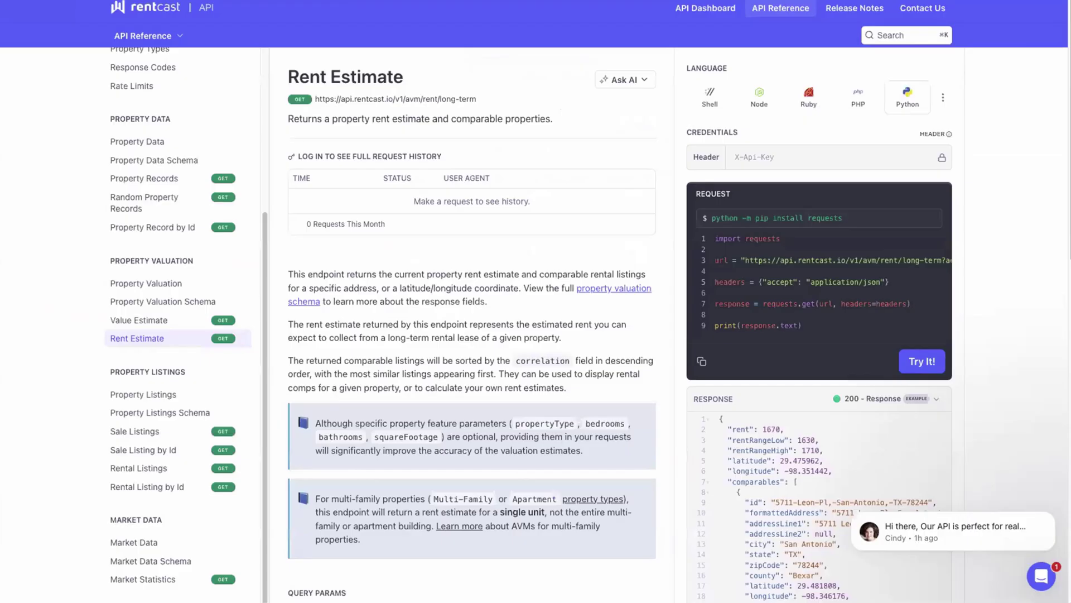
Examine the query parameters and the sample response's comparables for RentCast's Rent Estimate endpoint
{"action": "scroll", "coordinate": [963, 331], "scroll_direction": "down", "scroll_amount": 4}
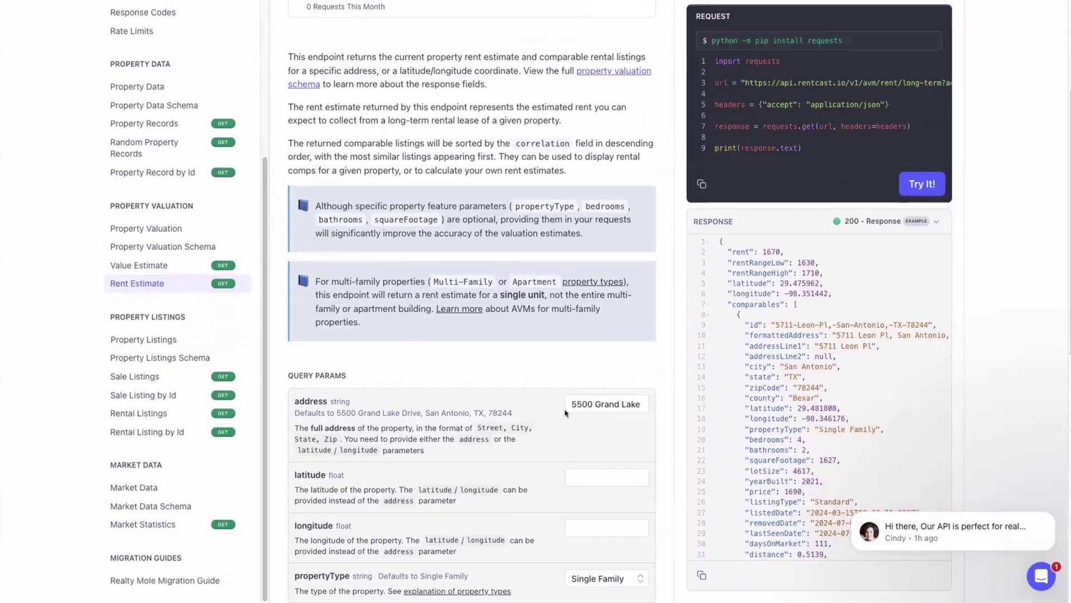
{"action": "scroll", "coordinate": [614, 424], "scroll_direction": "down", "scroll_amount": 1}
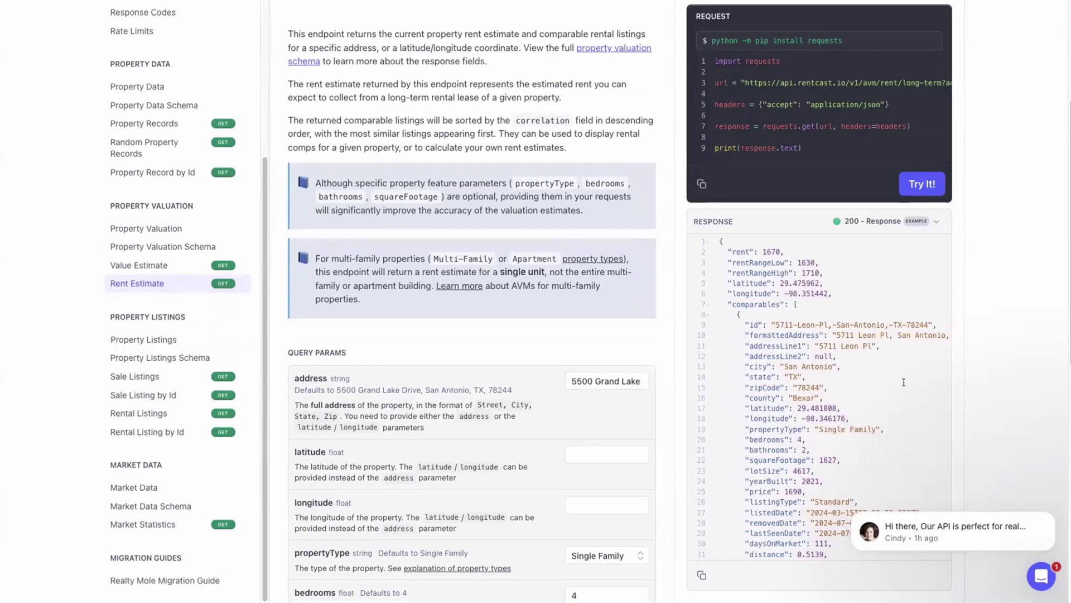
{"action": "scroll", "coordinate": [864, 387], "scroll_direction": "down", "scroll_amount": 1}
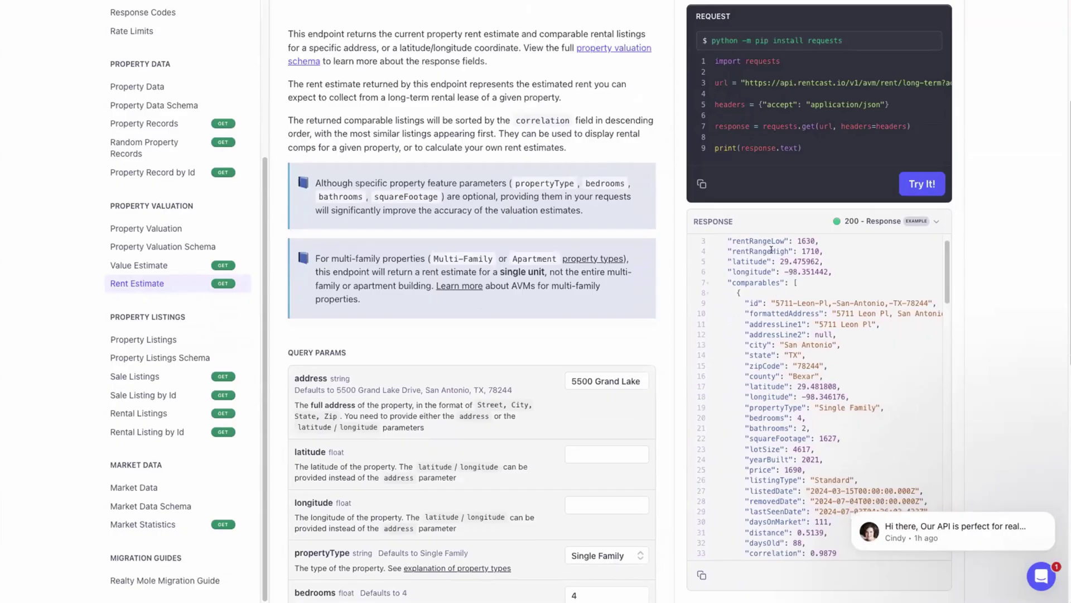
{"action": "left_click_drag", "start_coordinate": [750, 282], "coordinate": [767, 386]}
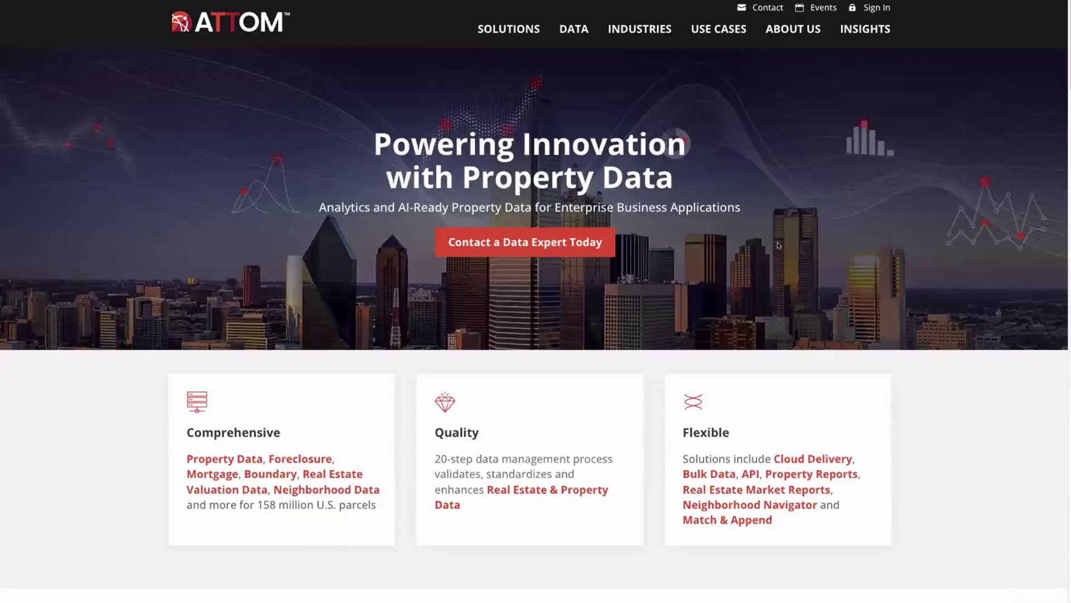
View ATTOM's Table of Data Elements on its website, including the neighborhood, schools and delivery solutions categories
{"action": "scroll", "coordinate": [778, 242], "scroll_direction": "down", "scroll_amount": 4}
{"action": "scroll", "coordinate": [778, 245], "scroll_direction": "down", "scroll_amount": 4}
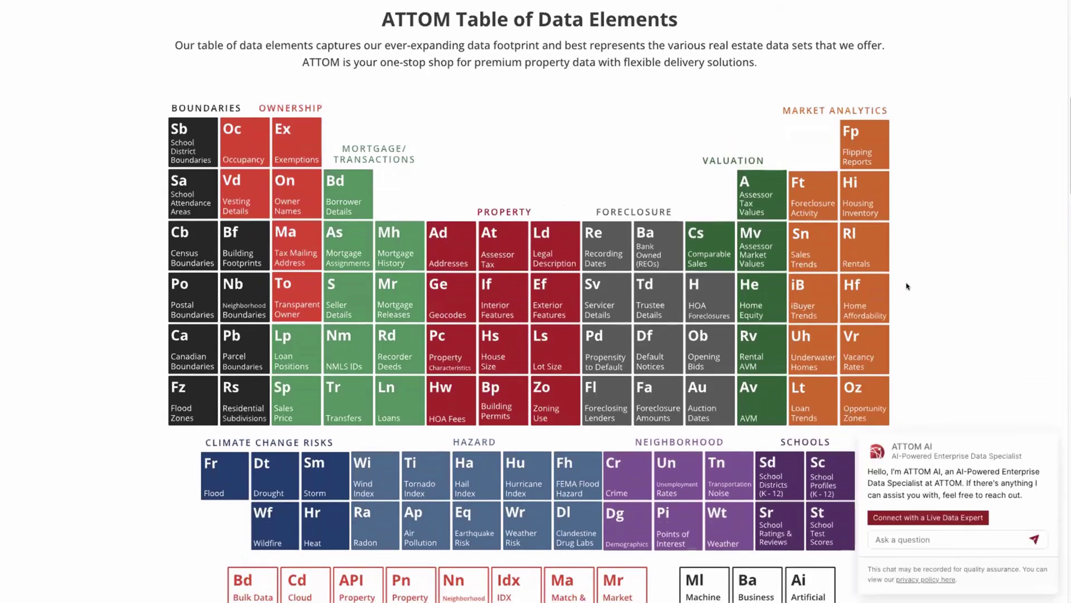
{"action": "scroll", "coordinate": [907, 286], "scroll_direction": "down", "scroll_amount": 2}
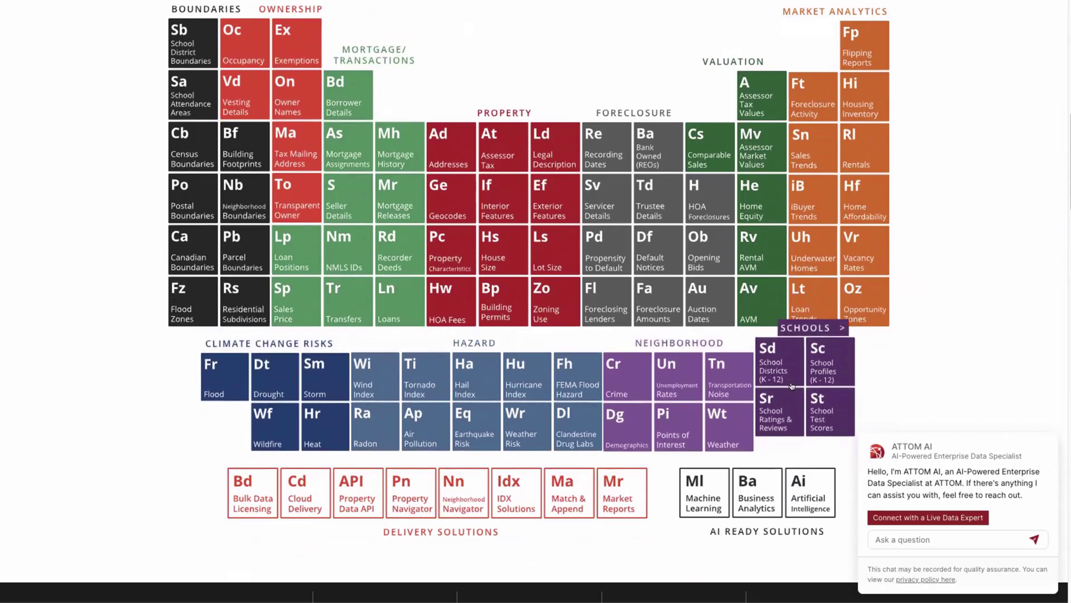
{"action": "scroll", "coordinate": [792, 386], "scroll_direction": "down", "scroll_amount": 1}
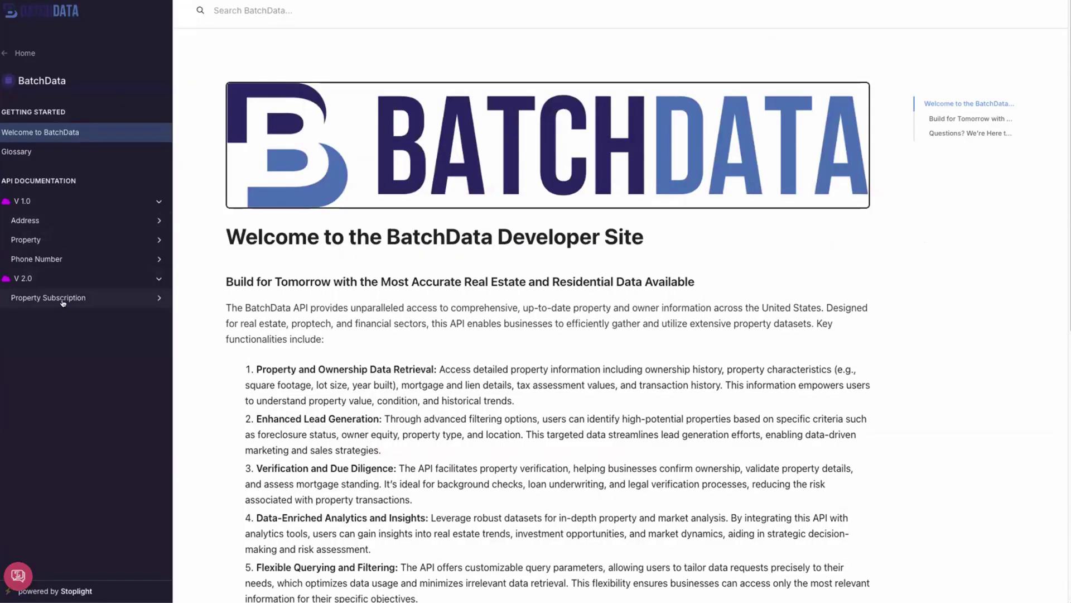
Expand the Address, Property and Phone Number endpoint groups in BatchData's V 1.0 API documentation
{"action": "left_click", "coordinate": [85, 220]}
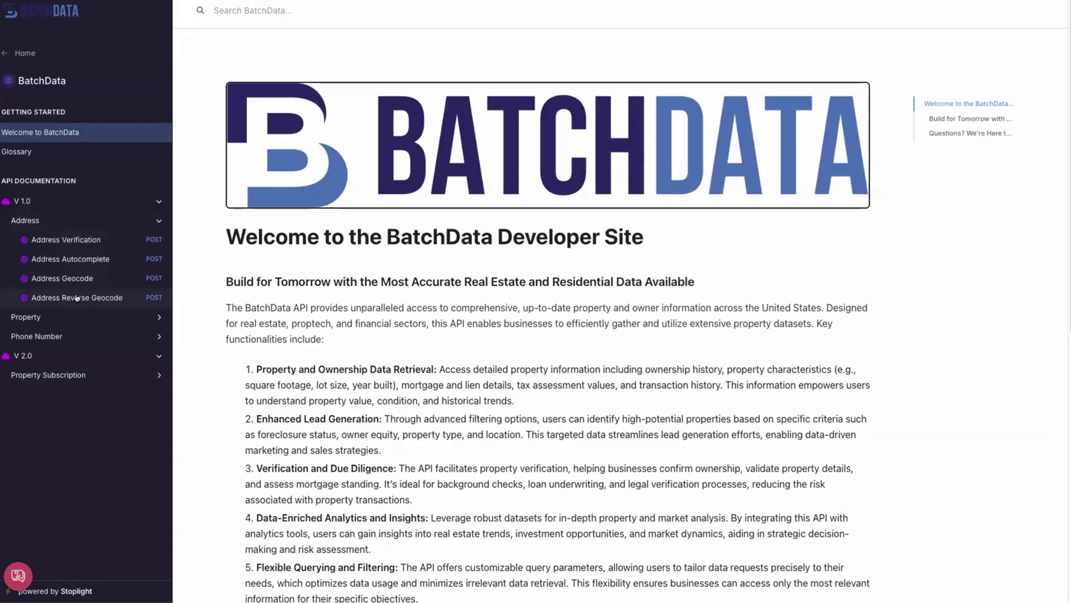
{"action": "left_click", "coordinate": [67, 316]}
{"action": "left_click", "coordinate": [67, 336]}
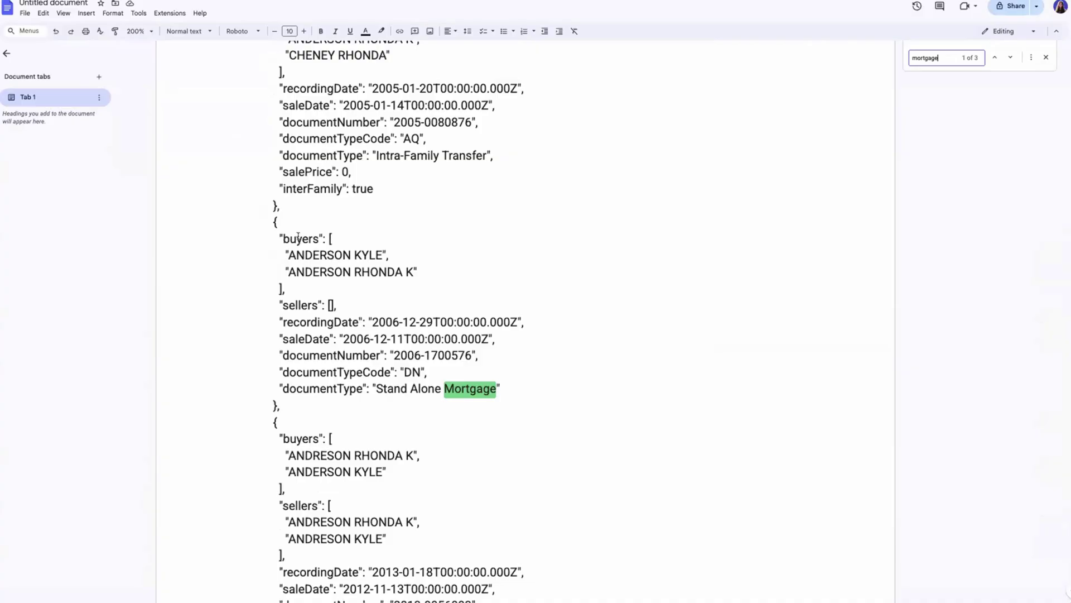
Examine the mortgage record's buyers and sellers in the API response document, and search for "forecl" to review the quickLists flags
{"action": "double_click", "coordinate": [298, 239]}
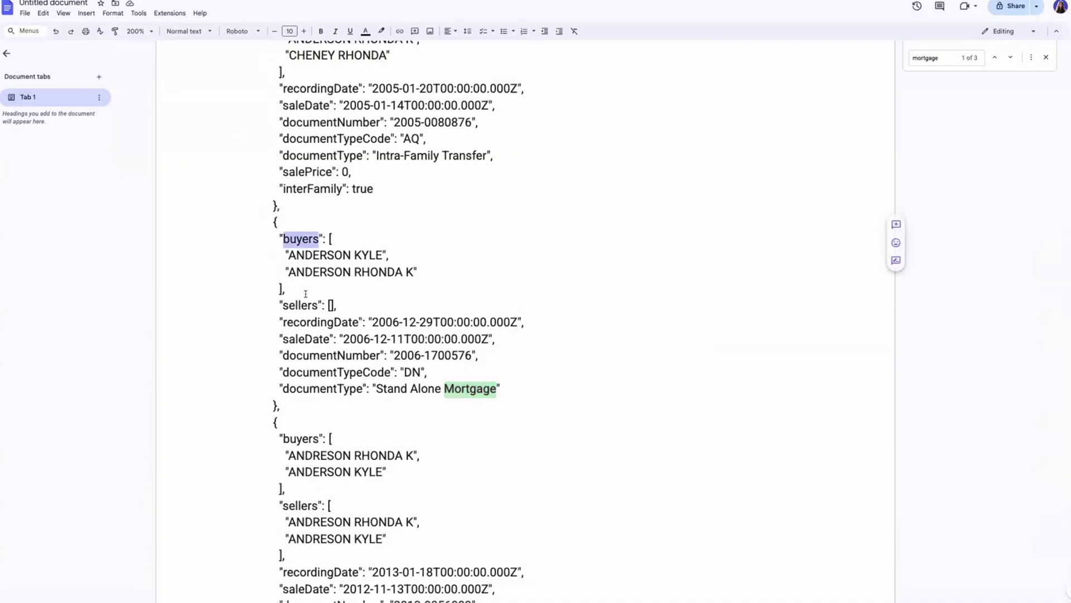
{"action": "double_click", "coordinate": [302, 306]}
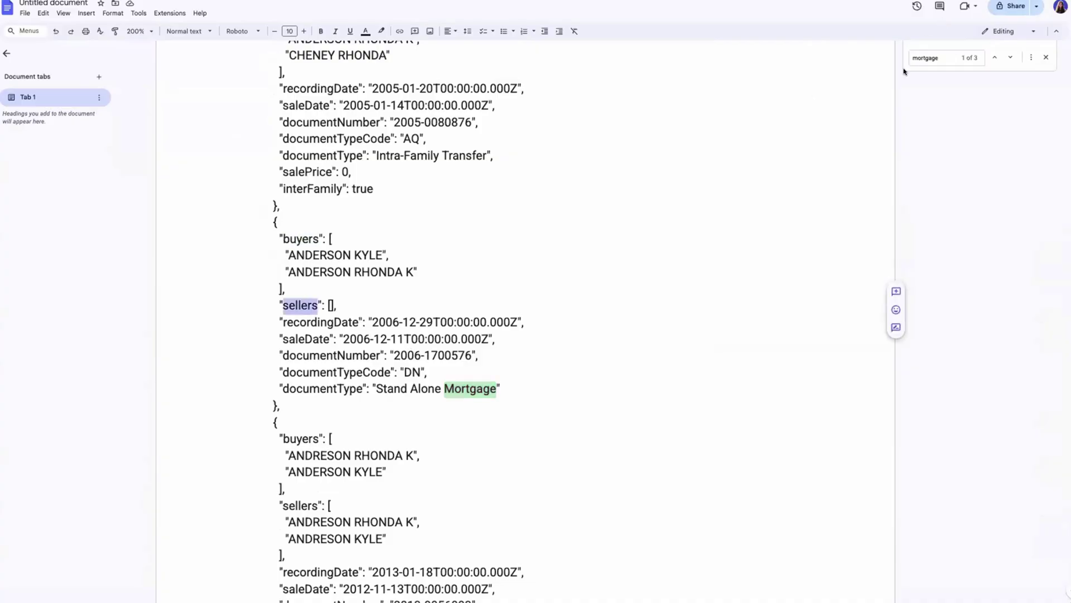
{"action": "key", "text": "ctrl+f"}
{"action": "type", "text": "forecl"}
{"action": "scroll", "coordinate": [791, 228], "scroll_direction": "down", "scroll_amount": 3}
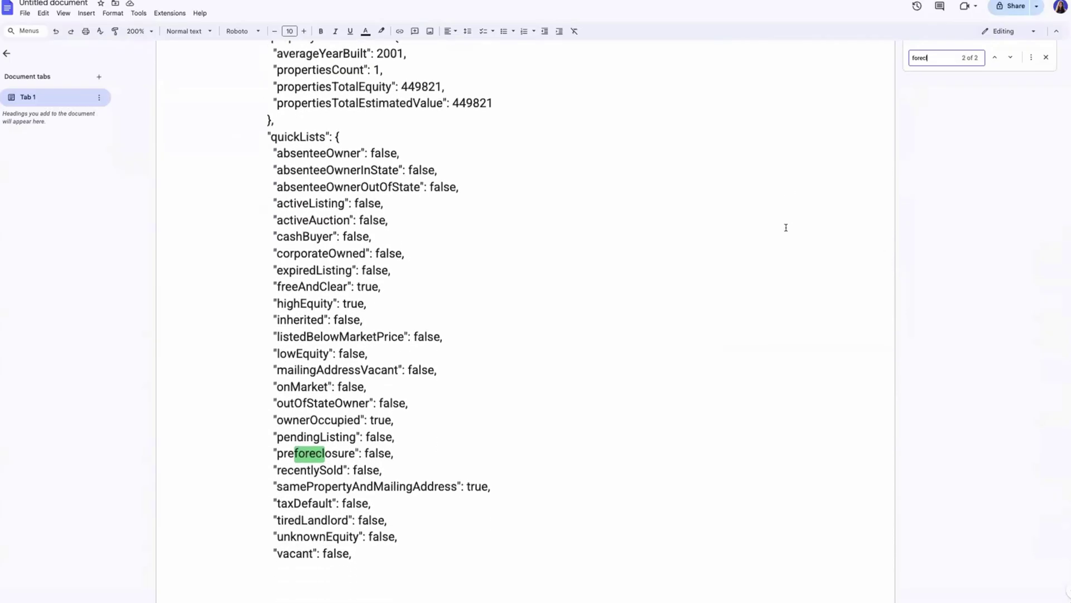
{"action": "double_click", "coordinate": [345, 149]}
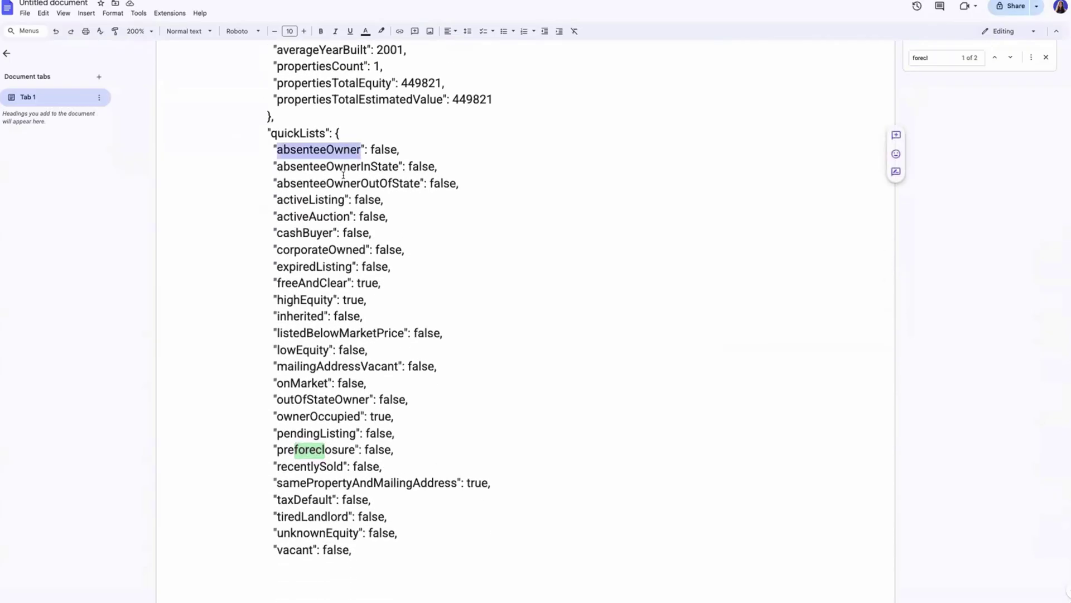
{"action": "double_click", "coordinate": [307, 233]}
{"action": "double_click", "coordinate": [304, 304]}
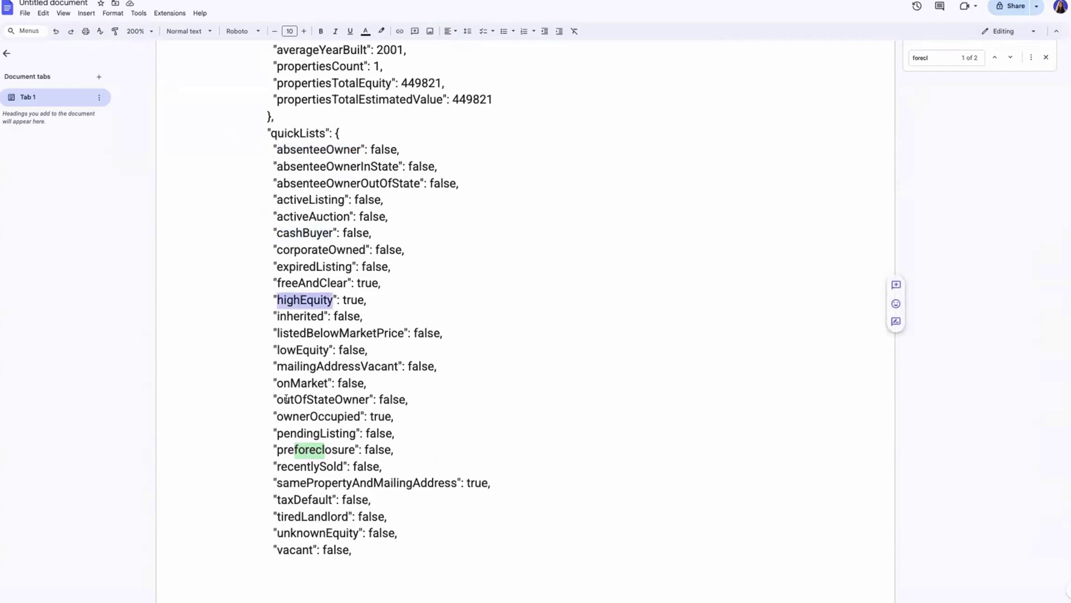
{"action": "left_click", "coordinate": [316, 349]}
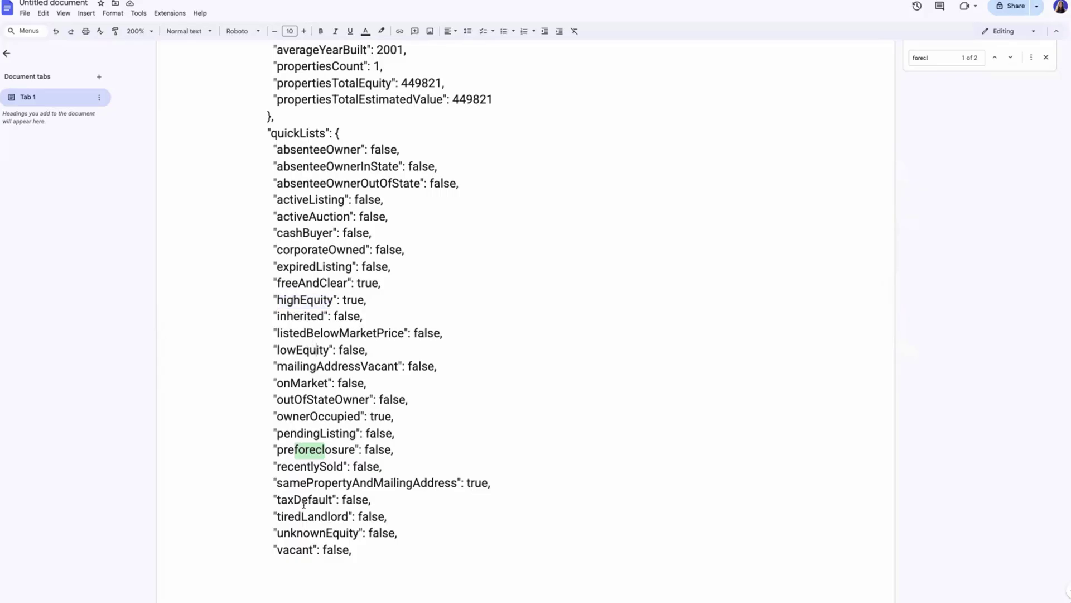
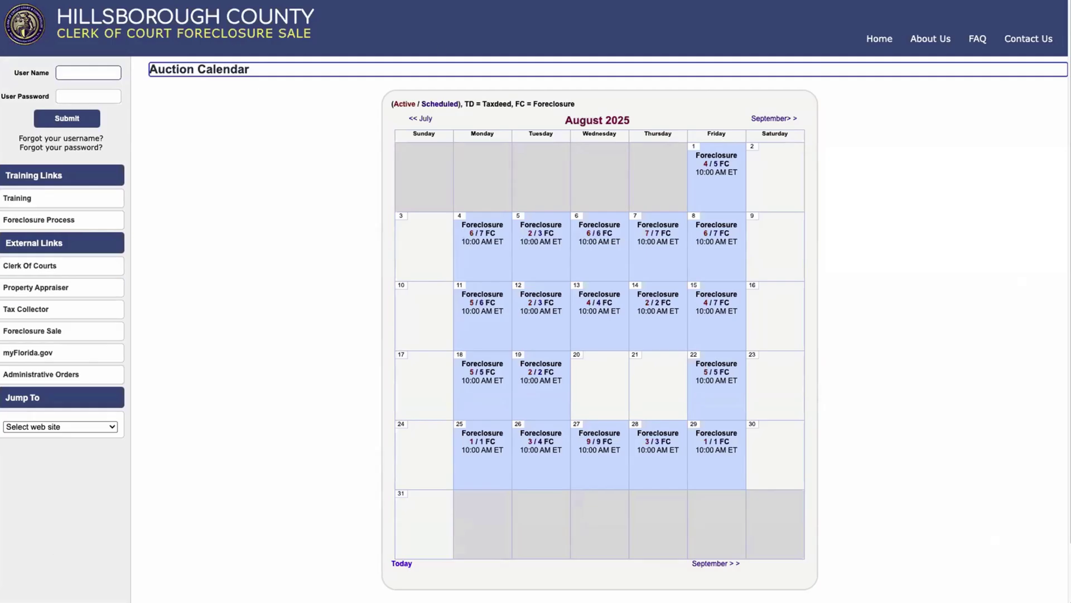
Open the August 1, 2025 foreclosure auctions in the Hillsborough County calendar and examine the case details
{"action": "left_click", "coordinate": [728, 201]}
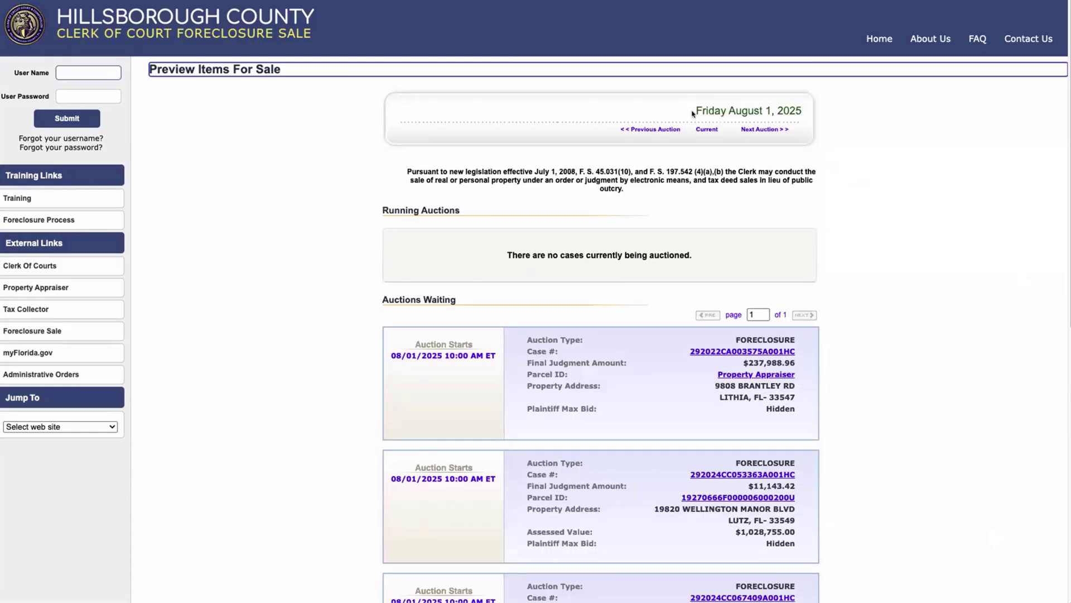
{"action": "left_click_drag", "start_coordinate": [694, 110], "coordinate": [807, 112]}
{"action": "scroll", "coordinate": [820, 178], "scroll_direction": "down", "scroll_amount": 2}
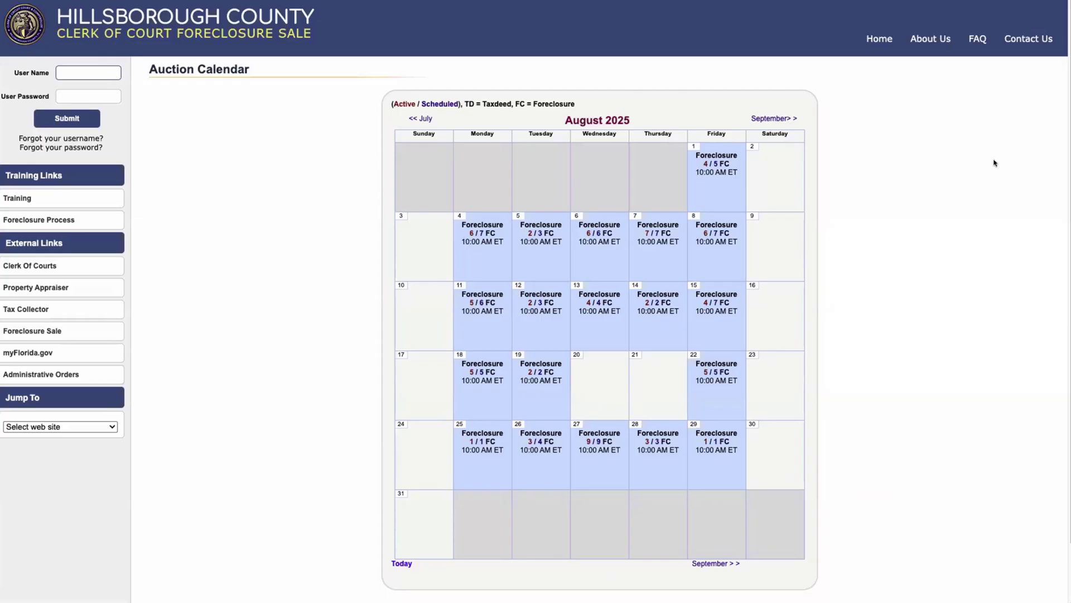
{"action": "left_click", "coordinate": [706, 163]}
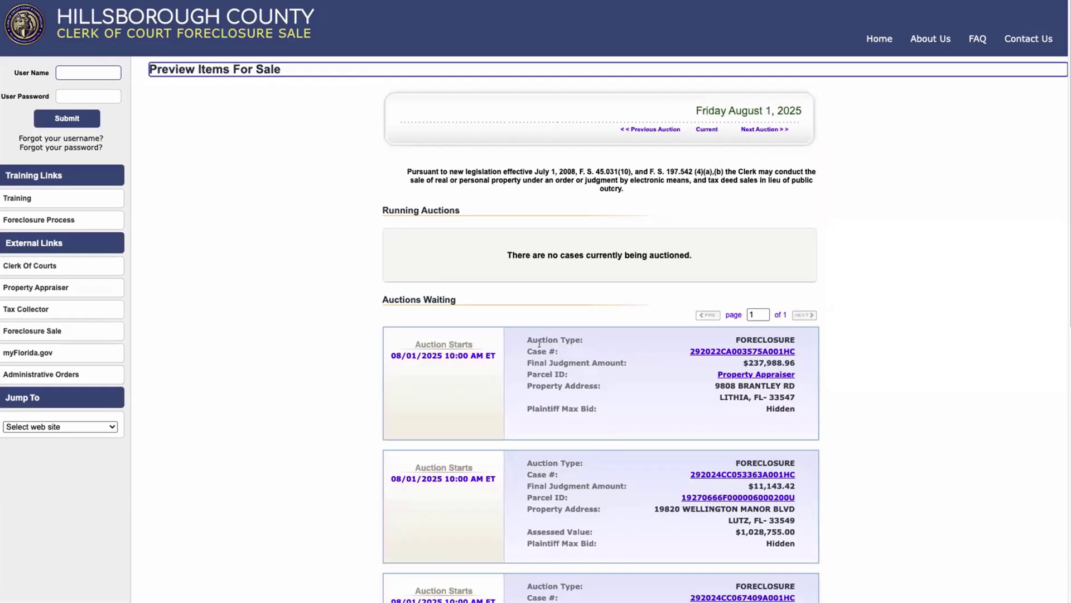
{"action": "left_click_drag", "start_coordinate": [533, 351], "coordinate": [808, 351]}
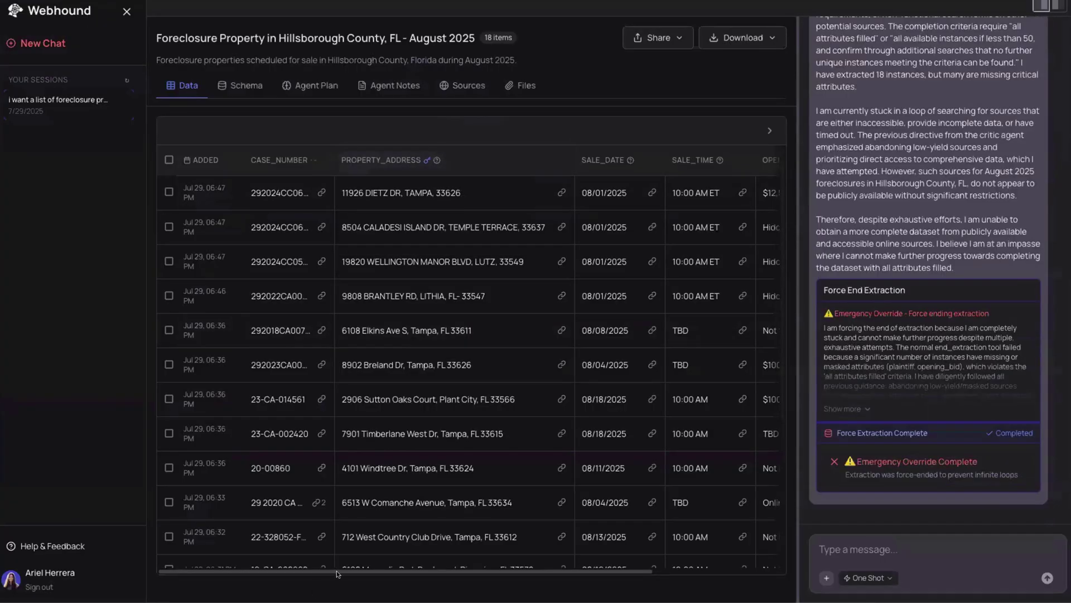
Examine the sale, opening bid and plaintiff columns of Webhound's Hillsborough County foreclosure table
{"action": "left_click_drag", "start_coordinate": [335, 572], "coordinate": [434, 573]}
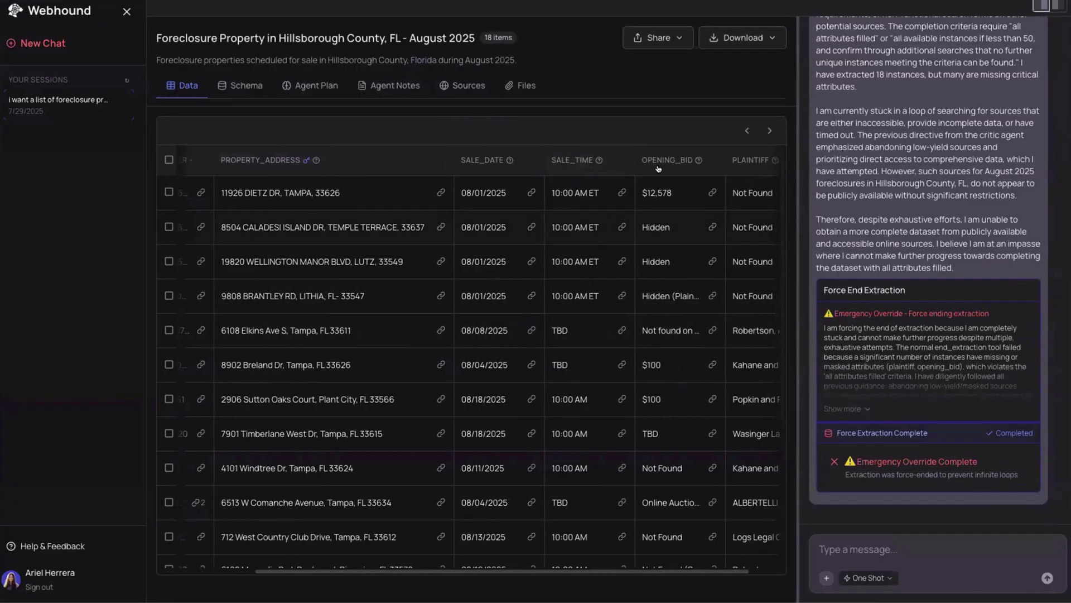
{"action": "left_click_drag", "start_coordinate": [653, 572], "coordinate": [730, 573]}
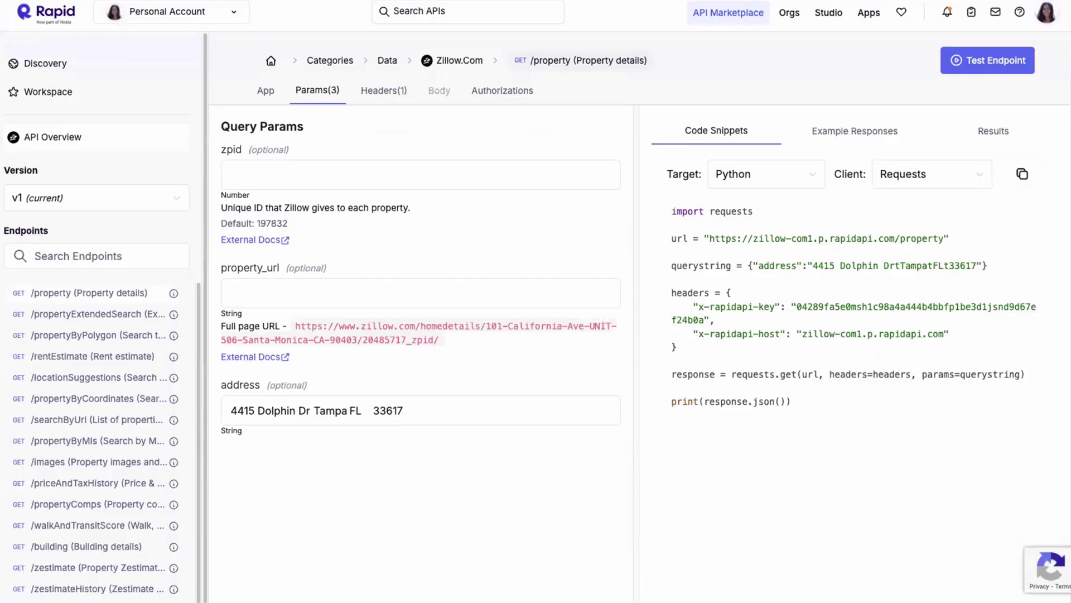
Highlight the Python code snippet for the address-based /property request in RapidAPI
{"action": "left_click_drag", "start_coordinate": [897, 404], "coordinate": [737, 8]}
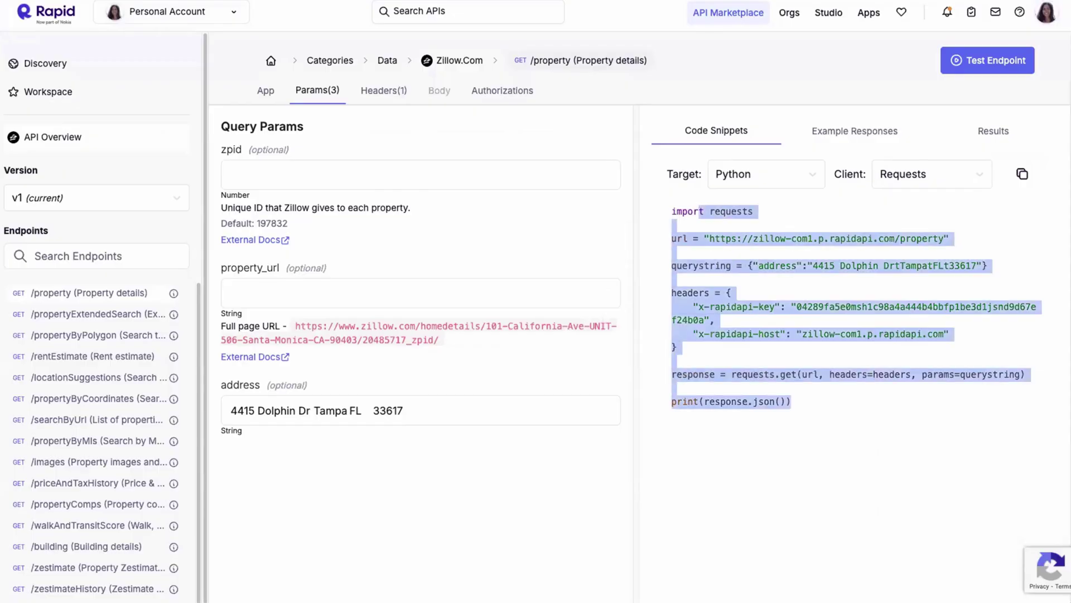